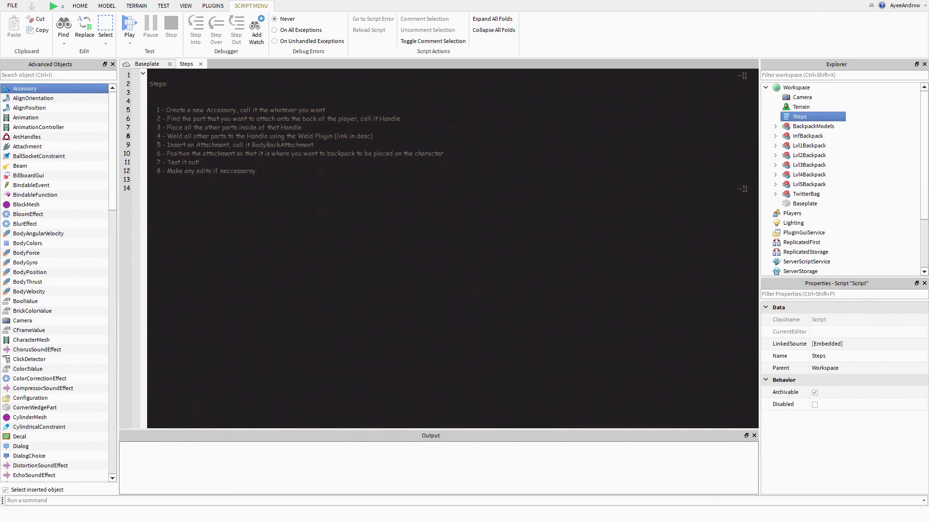
Step: Look over the backpack models in the Baseplate scene, then open the Steps script to read the procedure
click(143, 63)
scroll(431, 208, up, 8)
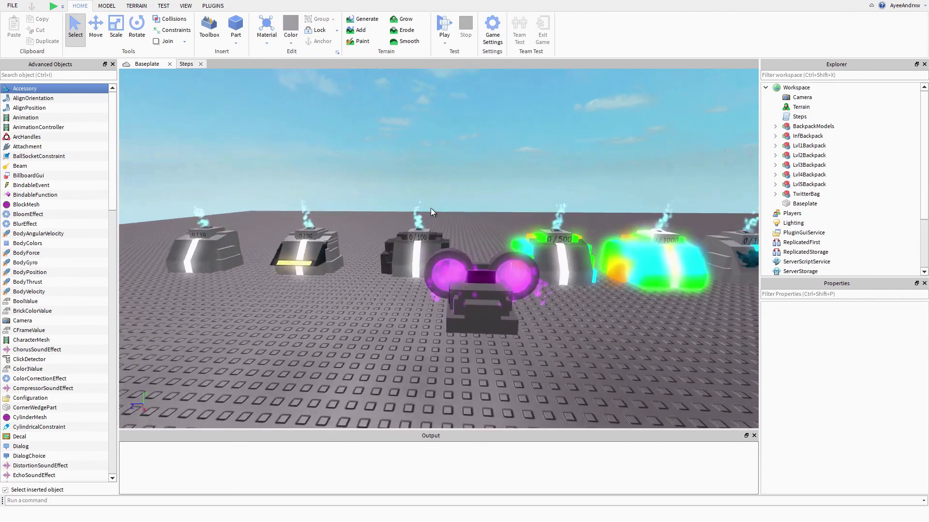
right_drag(430, 208, 431, 208)
scroll(430, 208, up, 2)
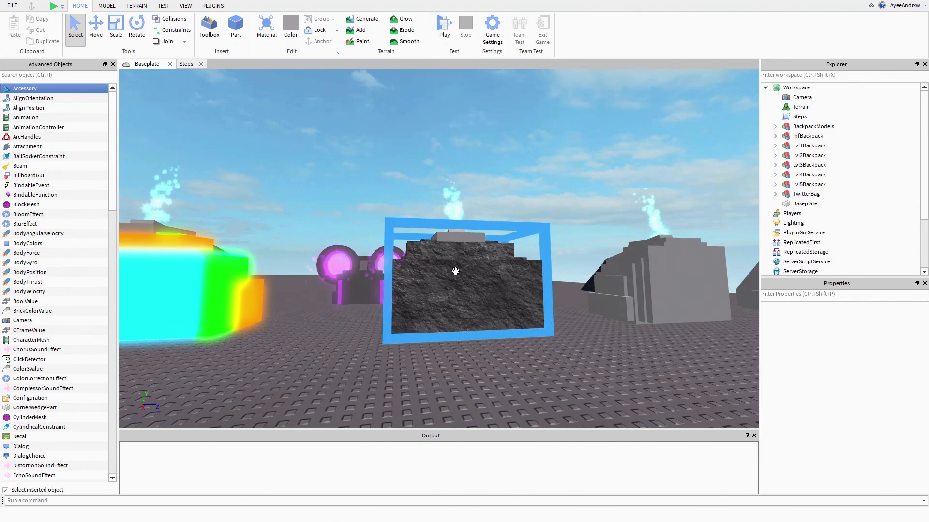
right_drag(454, 272, 470, 300)
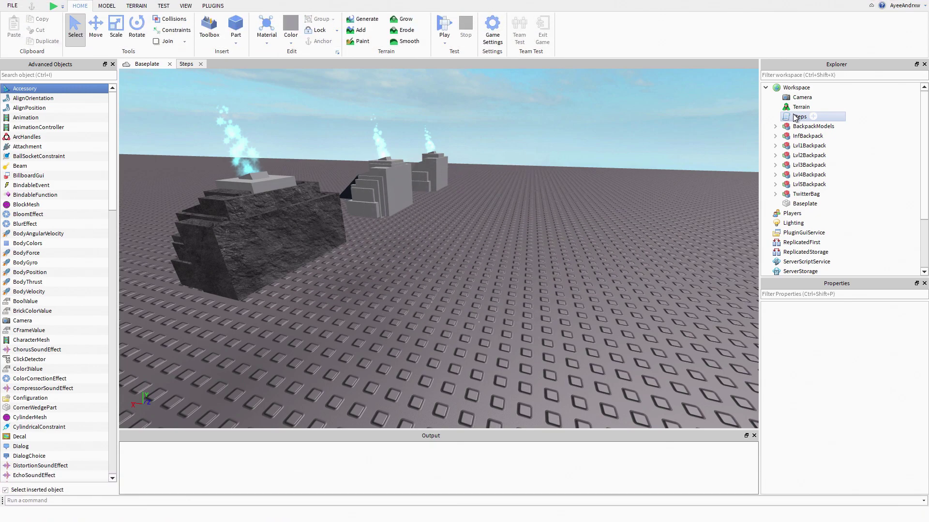
double_click(796, 117)
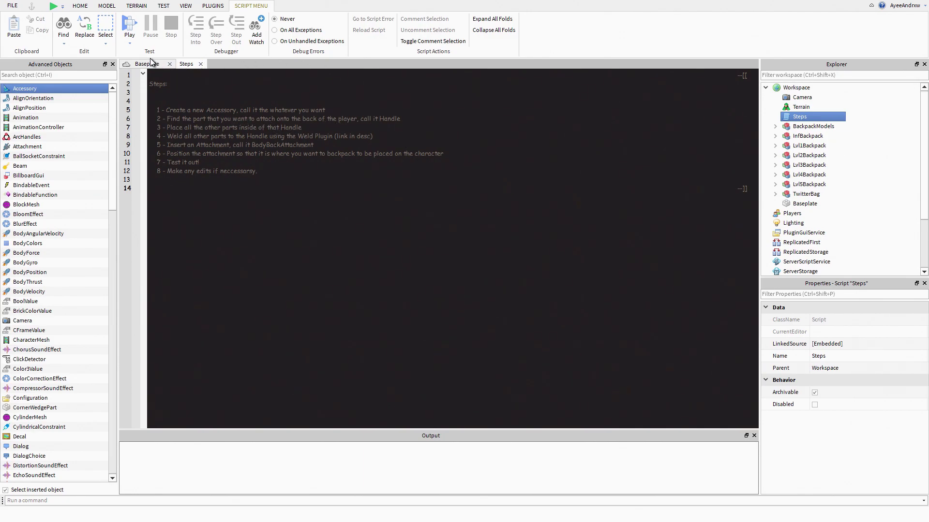
Step: Return to the Baseplate scene and examine the slate backpack's Handle part and its parent Lvl3Backpack model
click(137, 64)
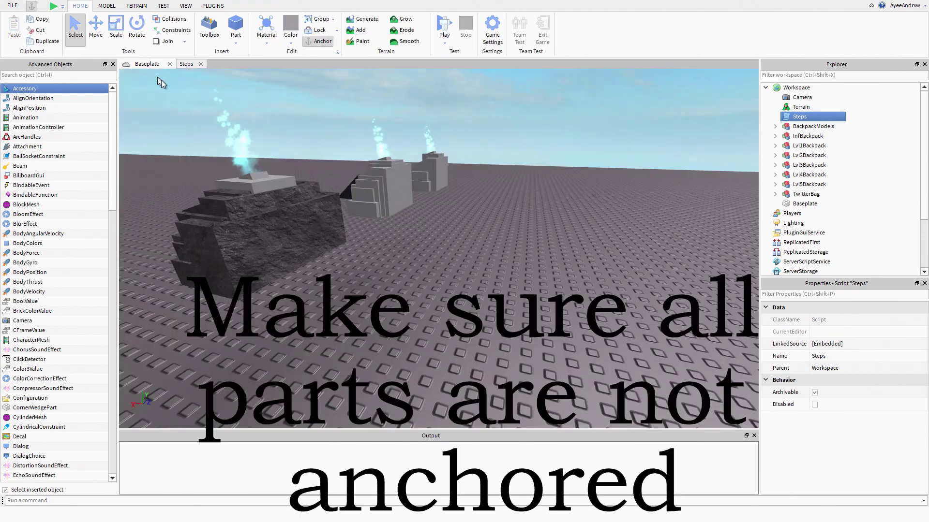
click(481, 250)
right_drag(481, 250, 479, 249)
scroll(479, 249, up, 3)
click(434, 270)
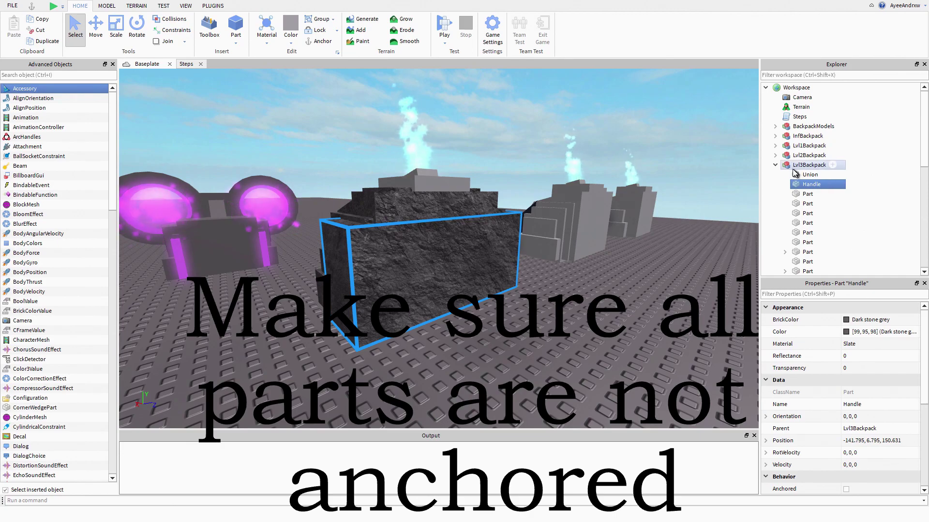
click(775, 165)
double_click(791, 165)
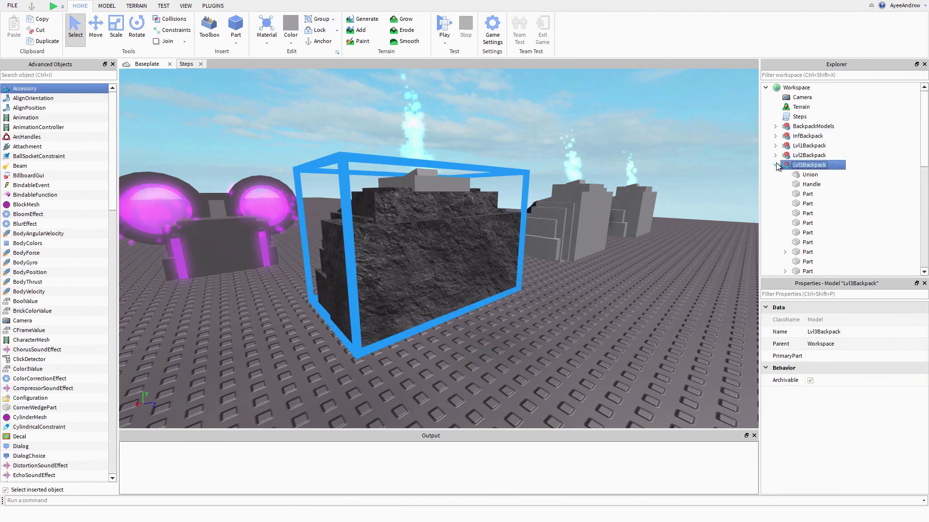
Step: Delete all backpack models from the workspace except Lvl3Backpack and Lvl4Backpack
scroll(620, 144, down, 3)
key(d)
drag(516, 263, 363, 148)
right_drag(402, 125, 403, 135)
key(Delete)
drag(329, 188, 450, 274)
key(Delete)
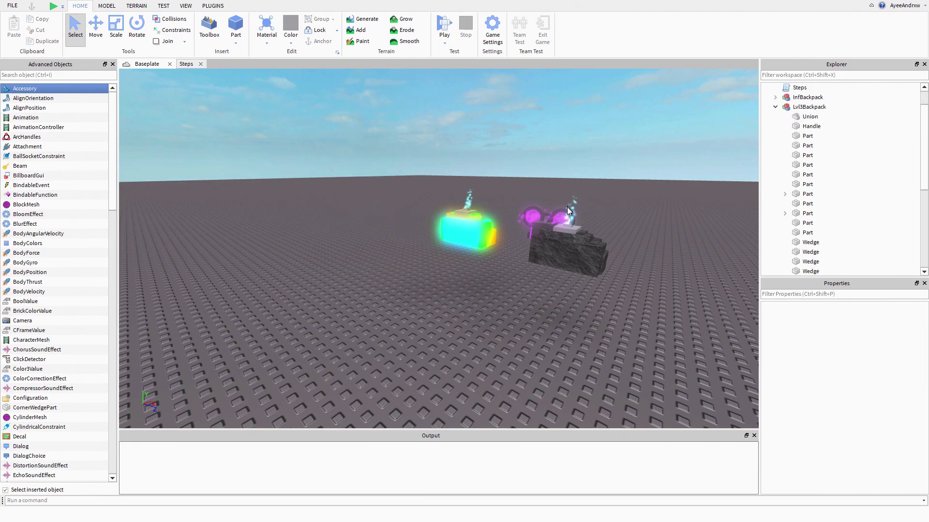
click(568, 209)
key(Delete)
right_drag(569, 209, 574, 179)
drag(450, 281, 364, 209)
click(582, 268)
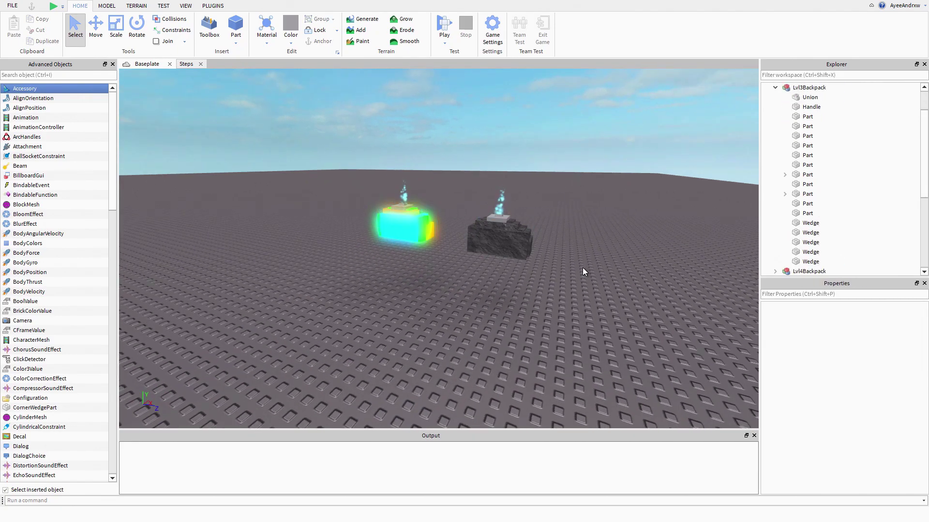
Step: Review the Steps script and the available plugin tools, and check the Handle part of Lvl3Backpack
scroll(583, 268, up, 3)
click(188, 64)
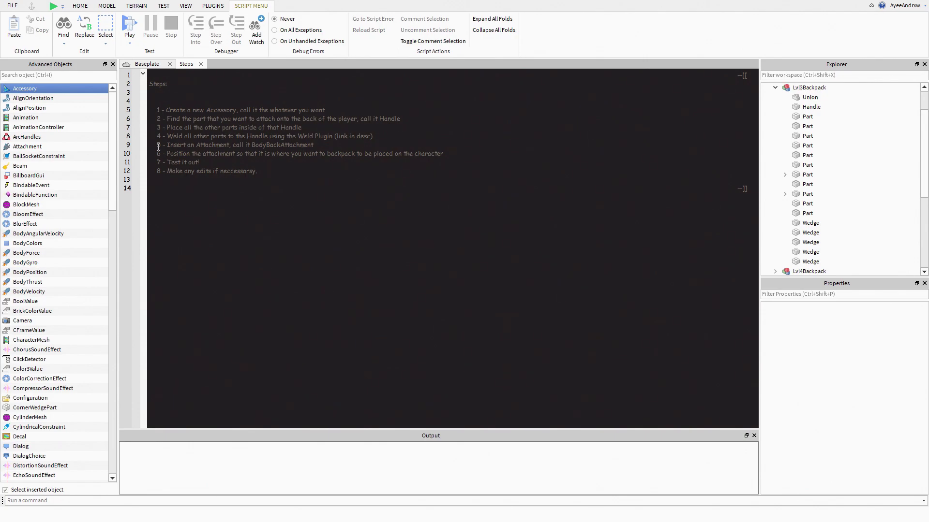
click(212, 6)
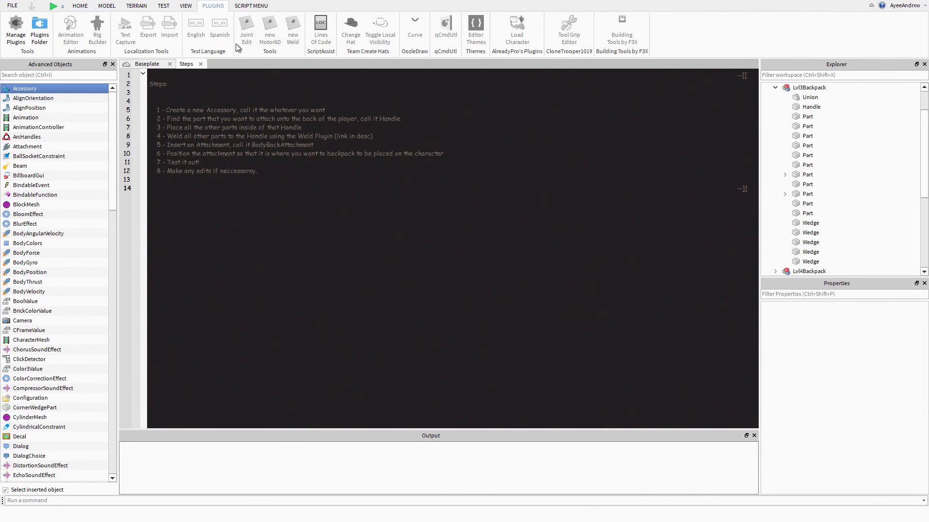
click(78, 6)
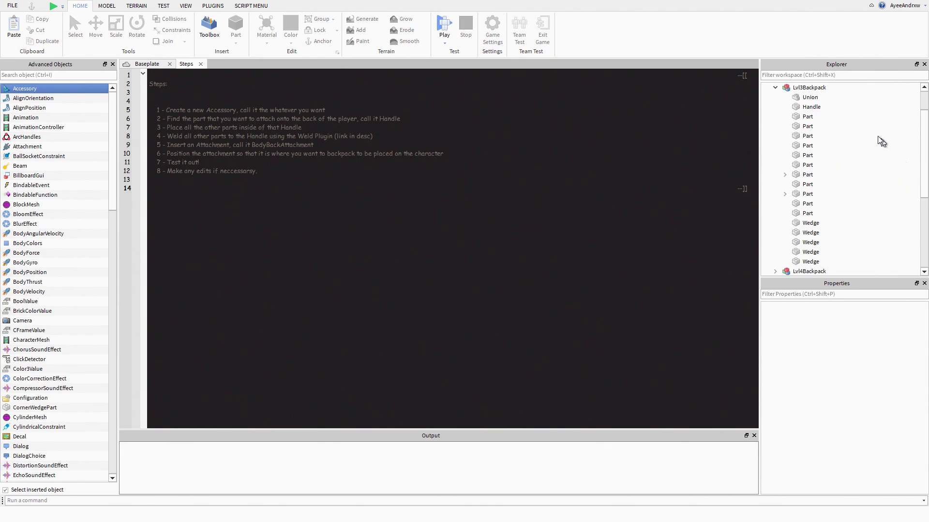
click(808, 108)
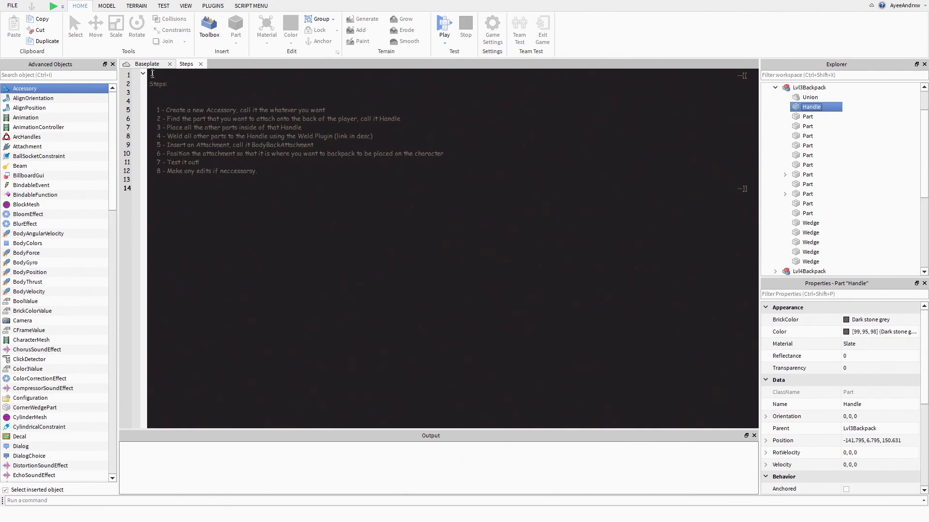
click(150, 66)
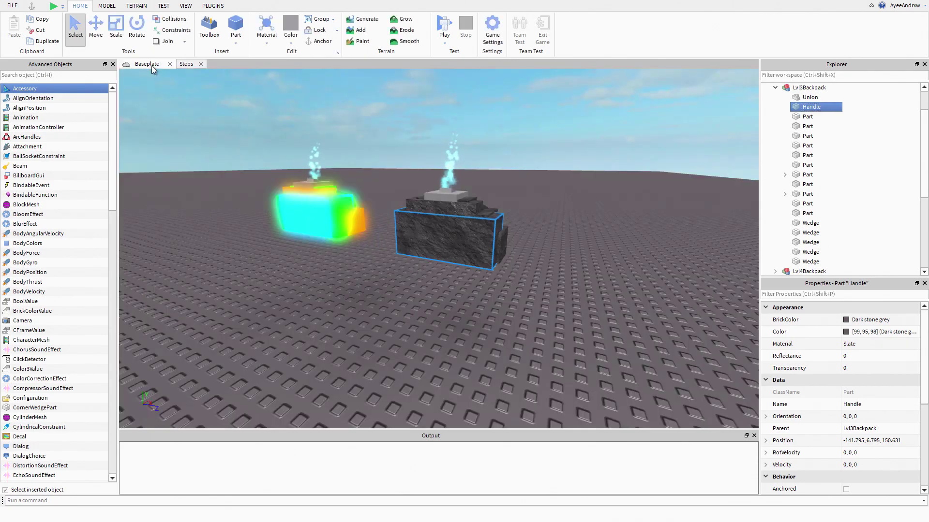
Step: Insert an Accessory object into Workspace and rename it Lvl3Backpack
click(492, 257)
click(580, 208)
scroll(771, 105, up, 2)
click(775, 126)
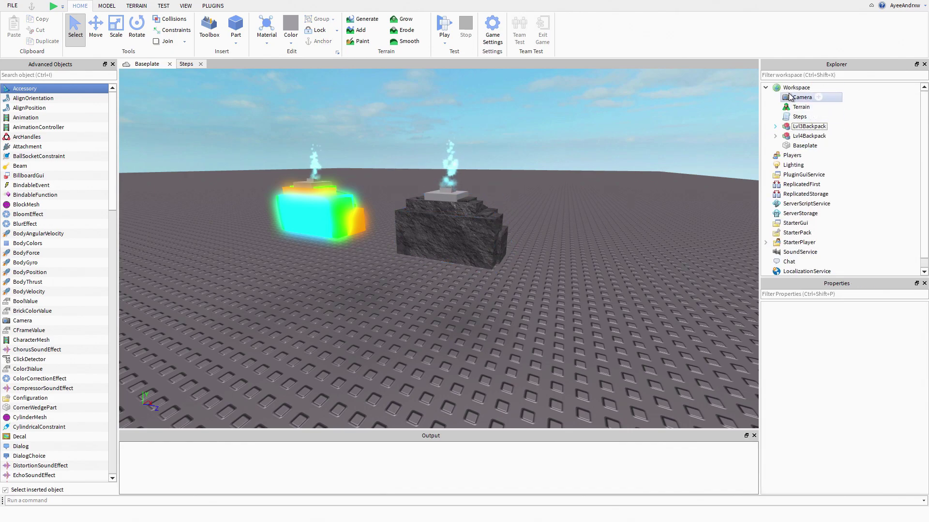
click(785, 98)
click(777, 88)
click(72, 75)
text(Acce)
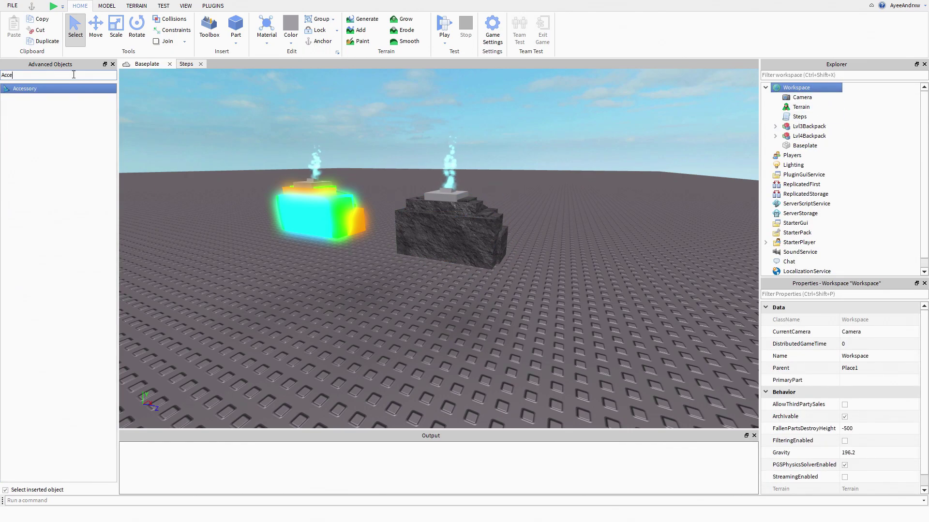
key(Return)
right_click(808, 119)
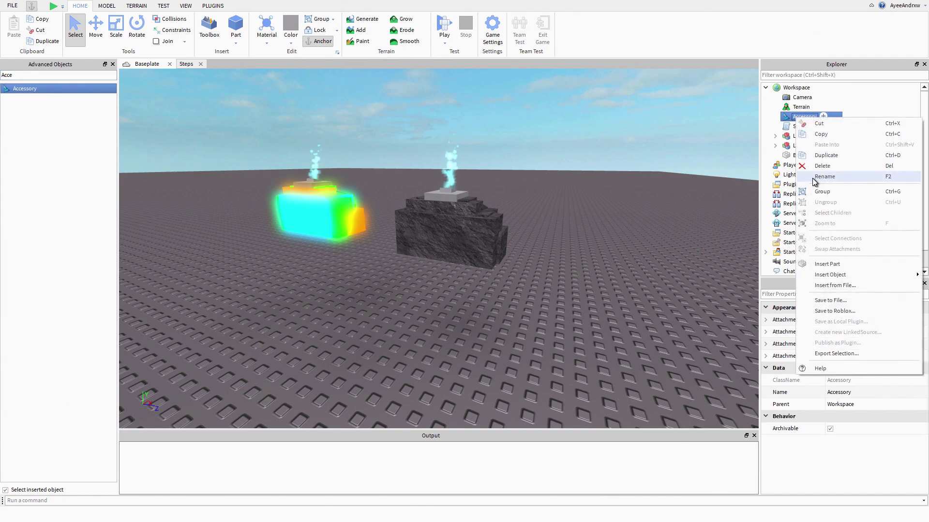
click(814, 181)
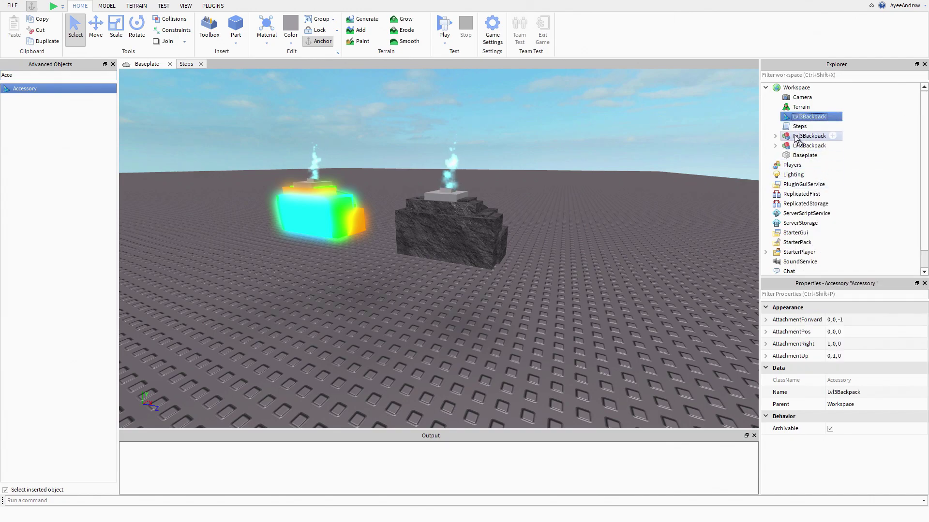
Step: Move the Union and all other parts and wedges of the Lvl3Backpack model inside its Handle part
click(186, 64)
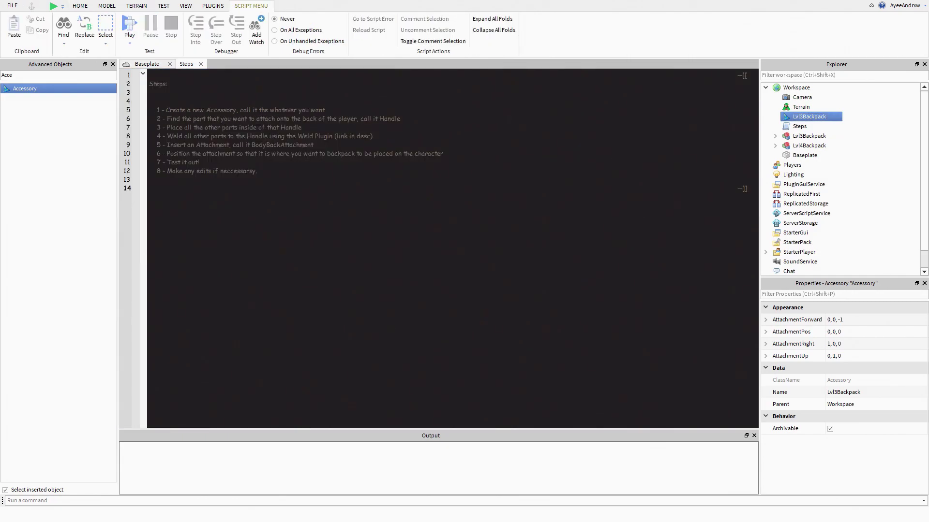
click(150, 62)
click(444, 237)
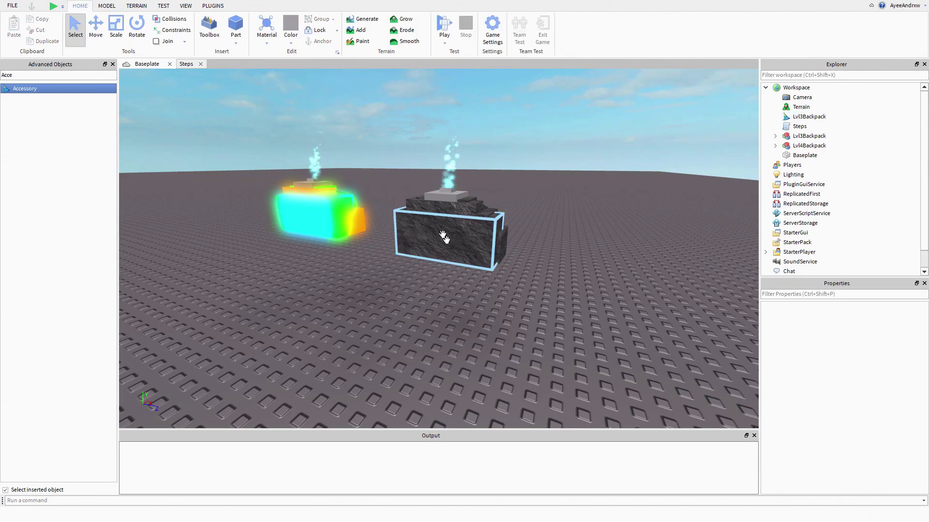
click(185, 64)
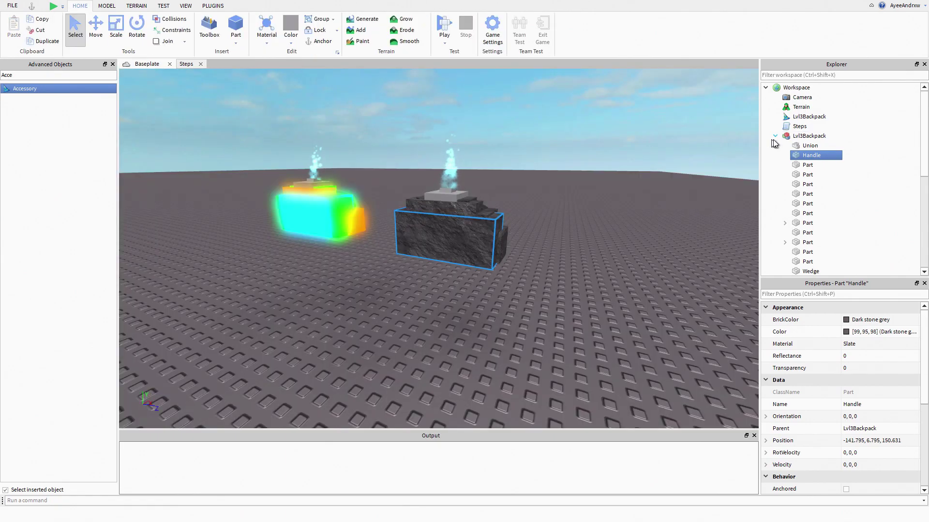
click(783, 146)
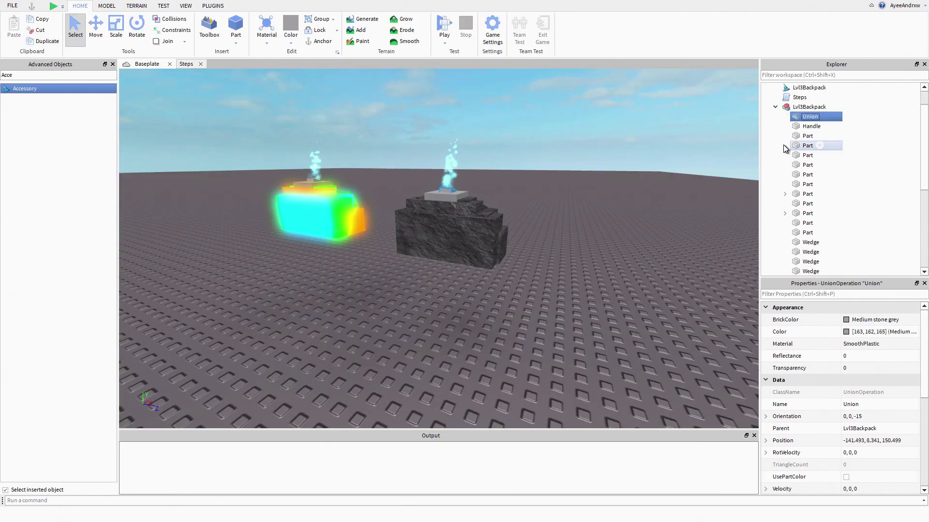
scroll(798, 203, down, 2)
shift+click(803, 262)
scroll(794, 145, up, 2)
drag(794, 145, 805, 155)
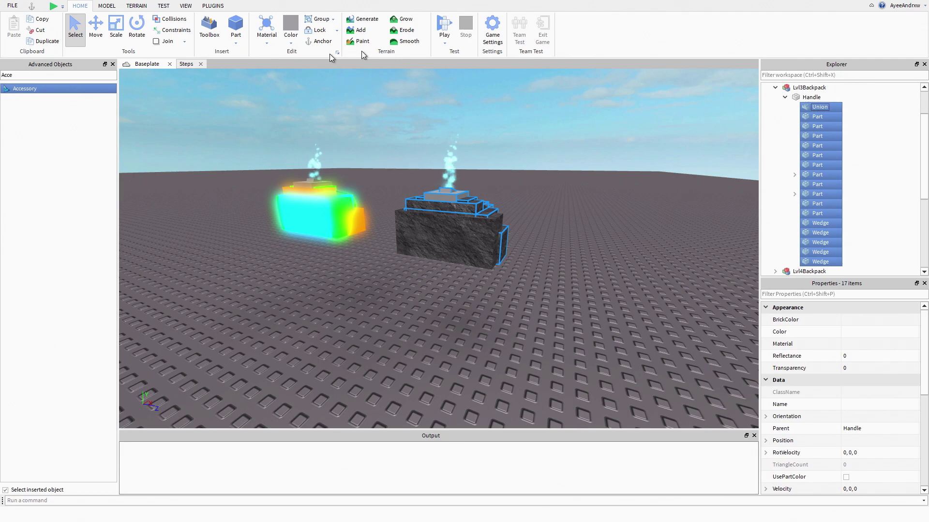
Step: Weld the Union, parts and wedges to the Handle using the new Weld plugin tool, with the Handle selected first
click(187, 64)
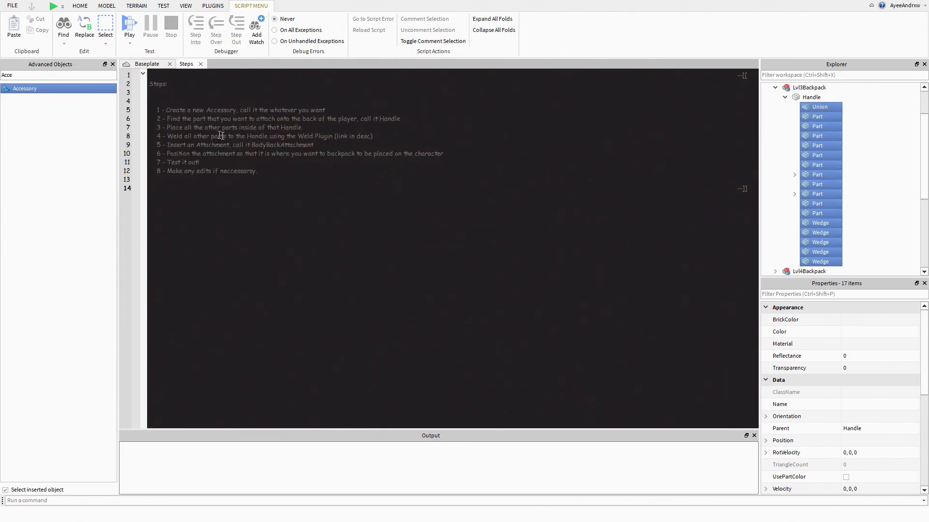
click(140, 64)
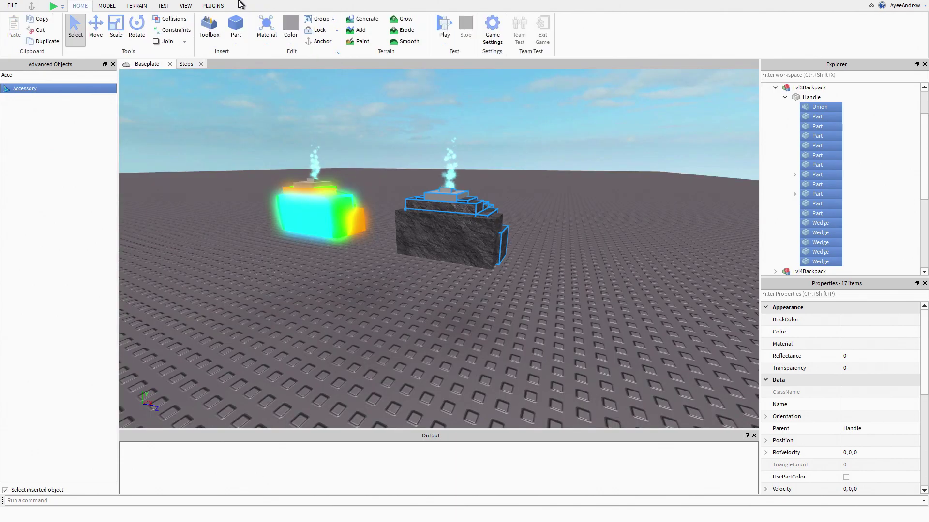
click(212, 5)
click(831, 97)
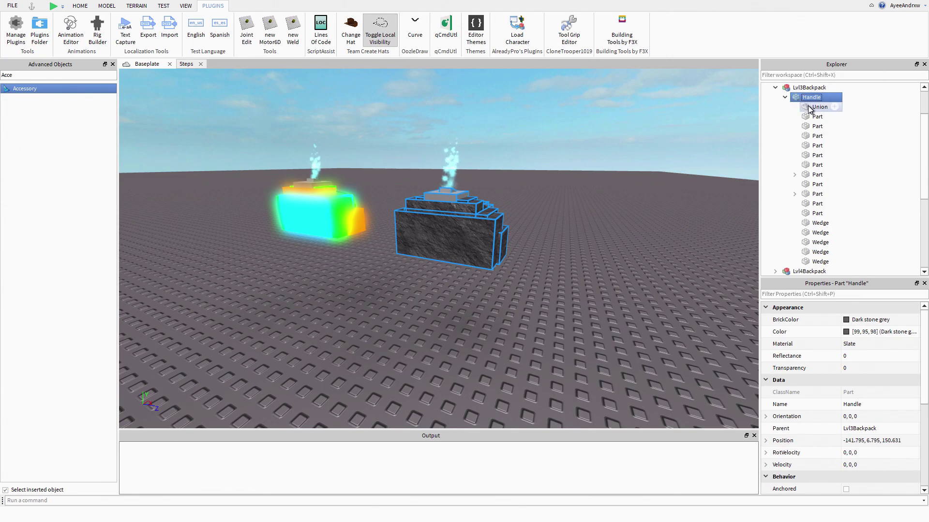
drag(811, 108, 809, 267)
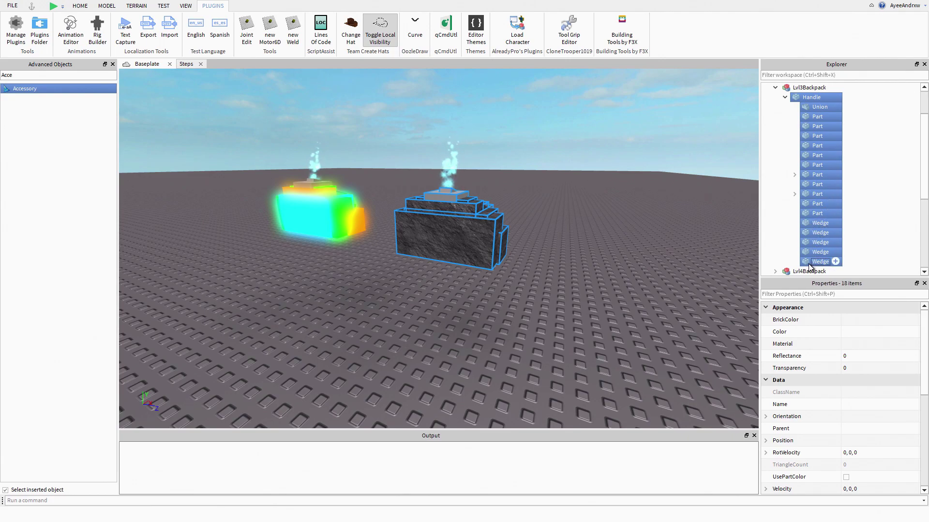
click(293, 34)
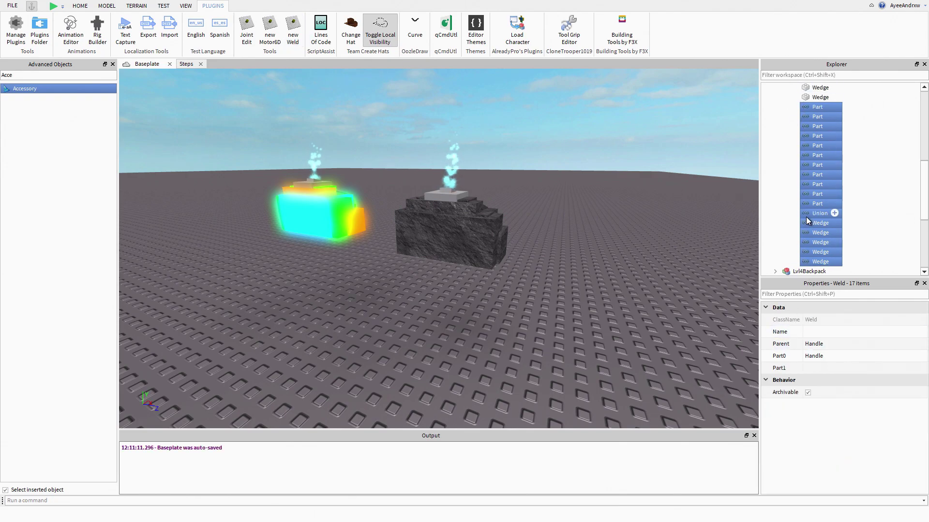
Step: Examine the welds created inside the Handle, including their Part0 and Part1 properties
click(823, 213)
scroll(808, 189, up, 2)
click(817, 185)
scroll(813, 193, up, 5)
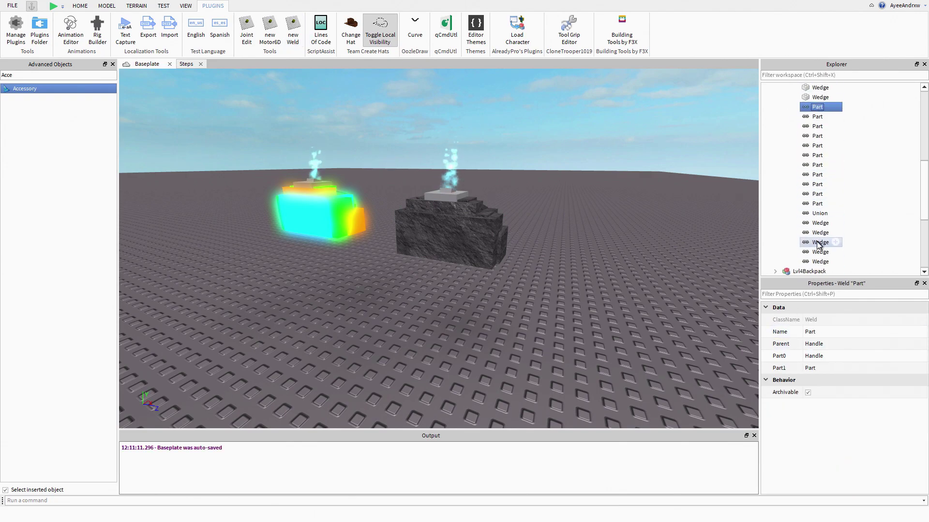
Step: Check the next instruction in the Steps script and insert an Attachment into the Handle of the Lvl3Backpack model
click(187, 64)
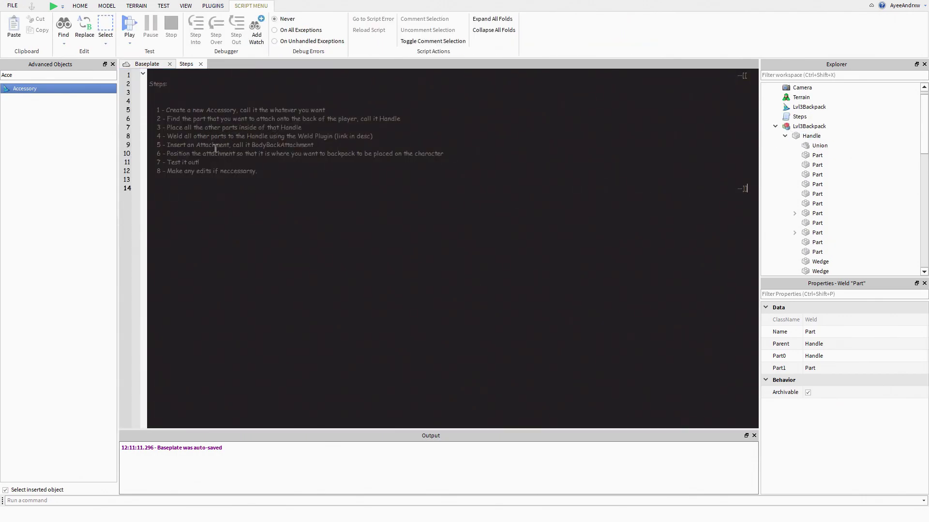
click(160, 64)
click(803, 135)
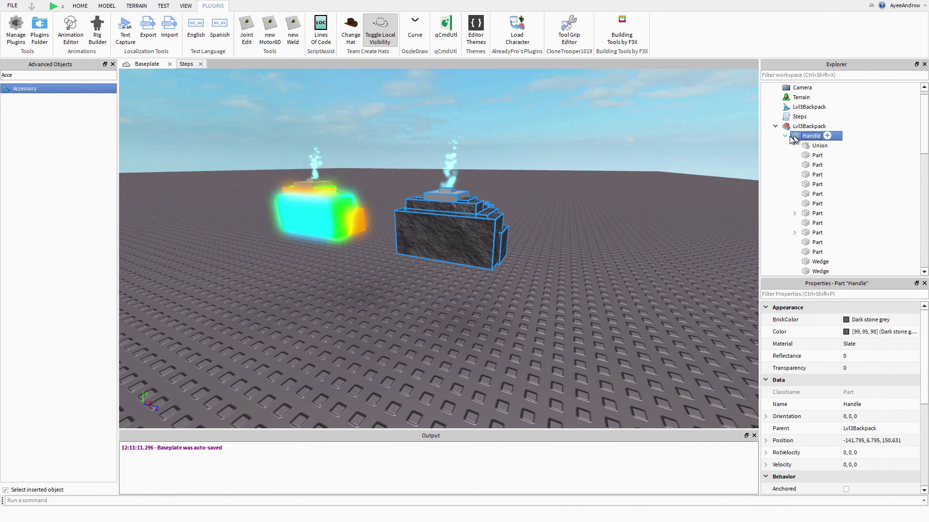
click(785, 136)
double_click(11, 75)
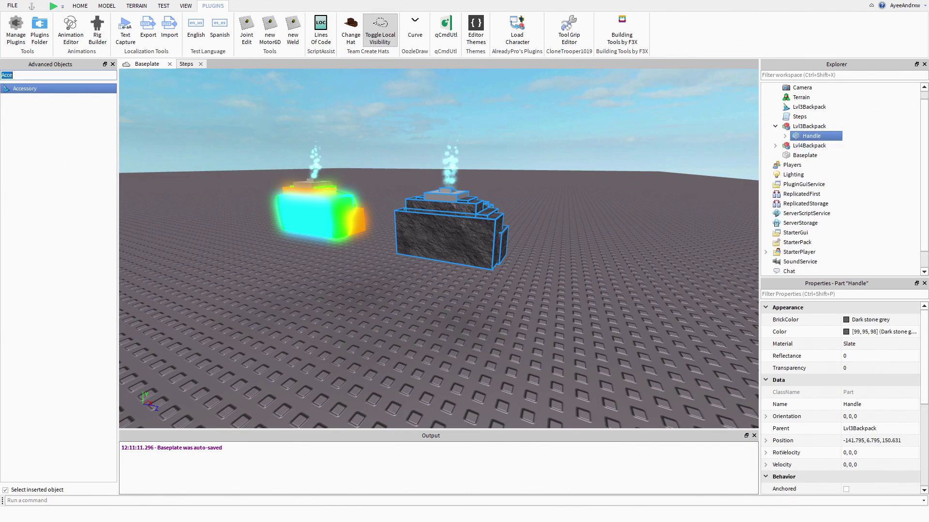
text(Atta)
key(Return)
Step: Rename the Handle's new attachment as BodyBackAttachment
click(859, 356)
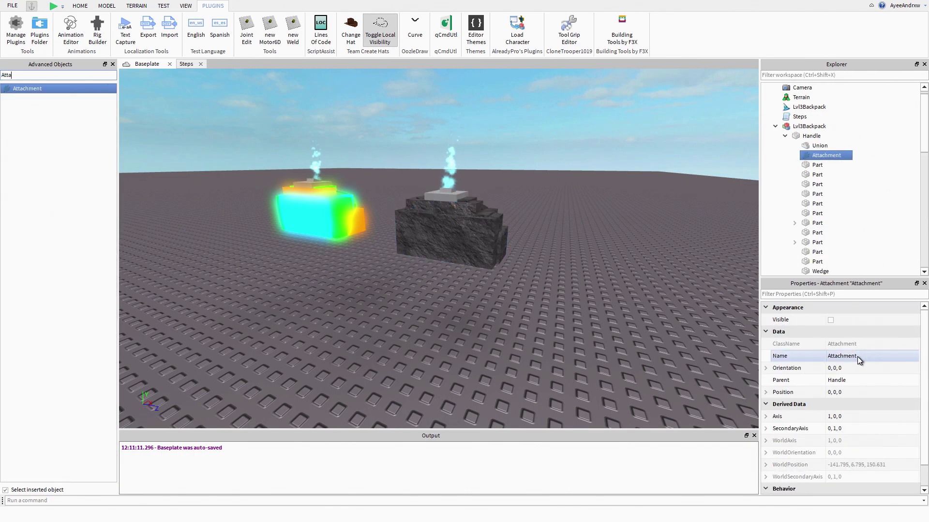
text(BodyB)
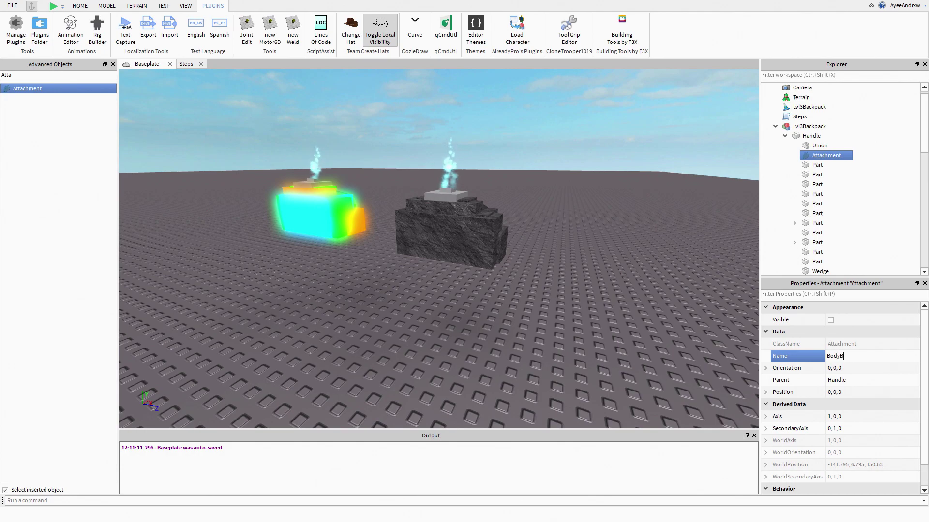
text(ackAttachment)
key(Return)
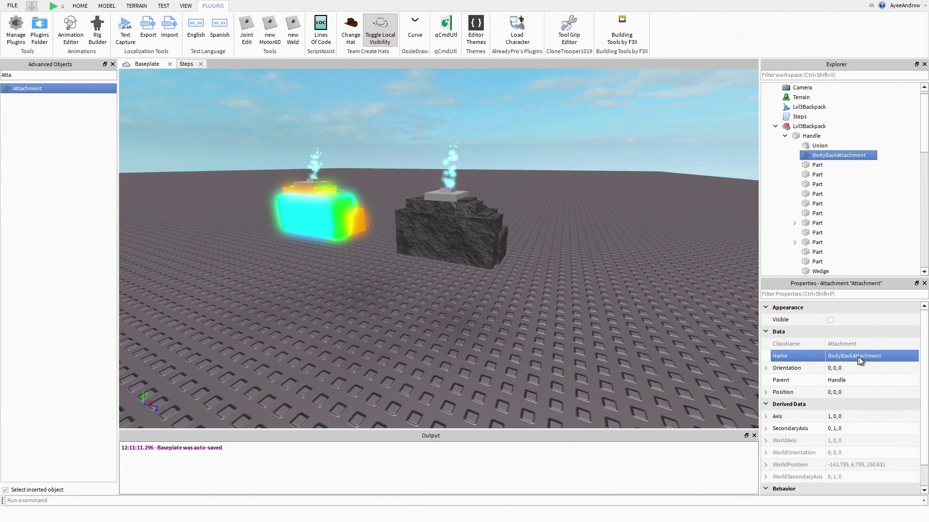
Step: Move the Lvl3Backpack's BodyBackAttachment out to the front face and slightly up, to position about -0.604, 0.14, 0
key(d)
right_drag(613, 228, 599, 227)
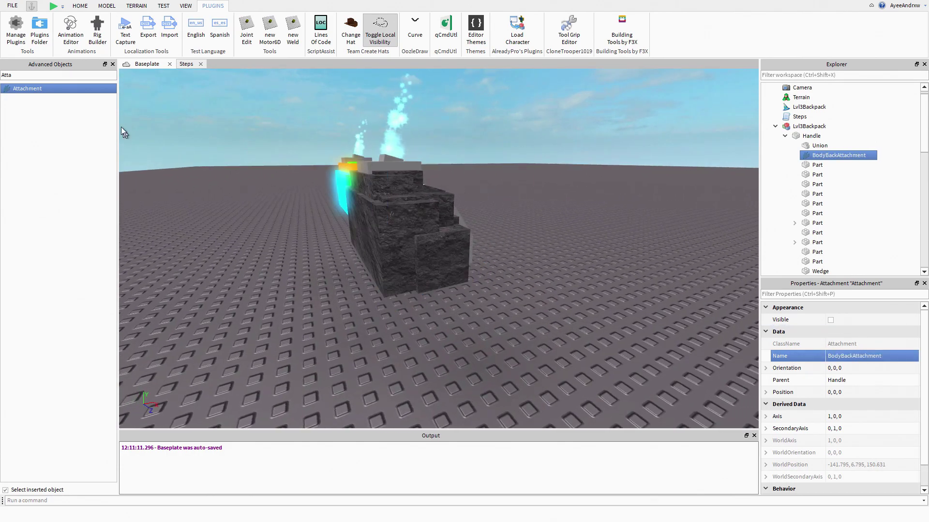
click(79, 6)
click(96, 26)
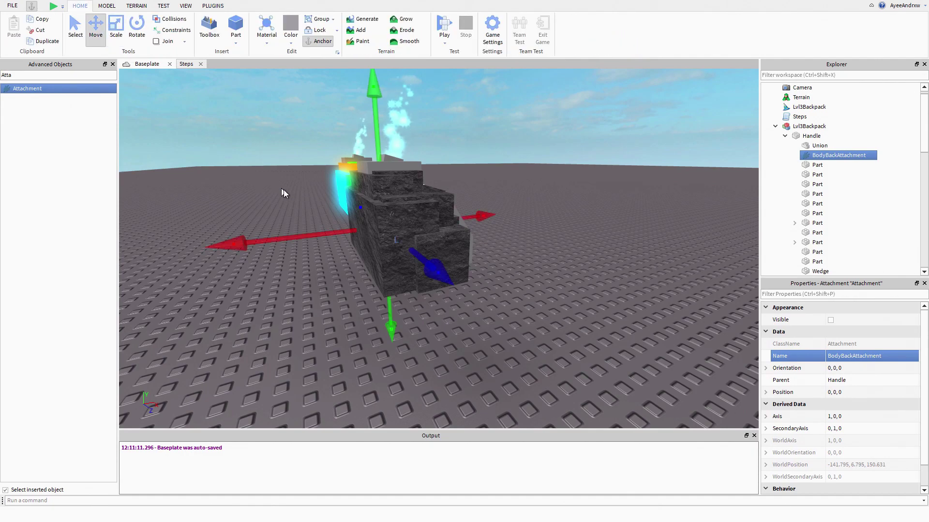
right_drag(431, 201, 419, 172)
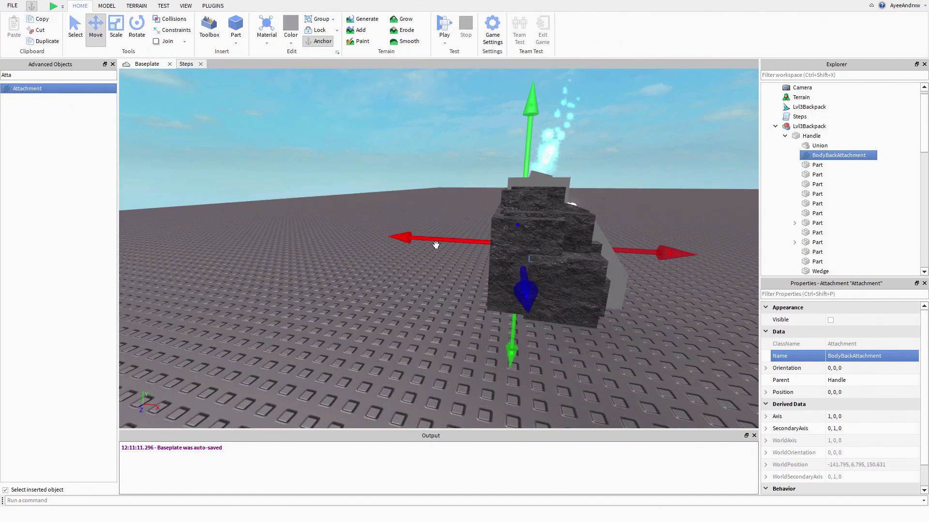
drag(435, 244, 414, 245)
key(a)
mouse_move(414, 245)
right_down()
mouse_move(414, 234)
mouse_move(427, 234)
right_up()
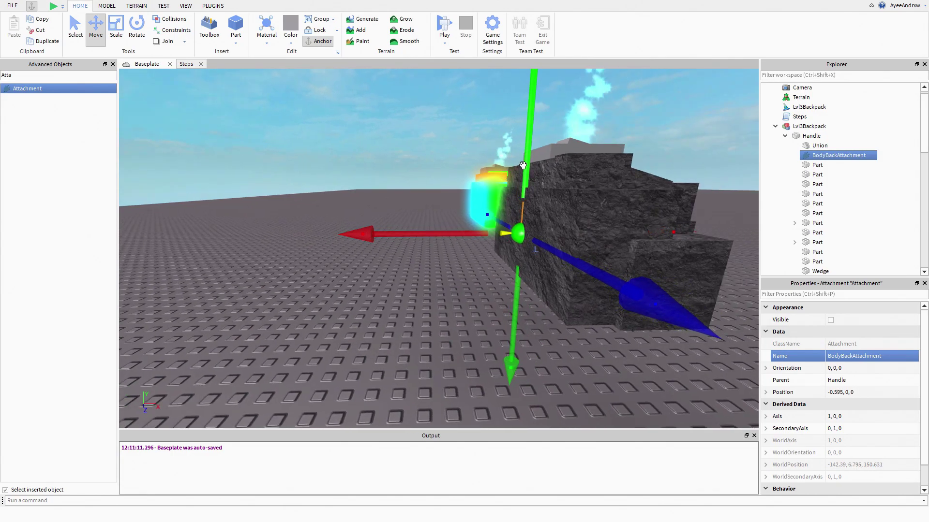
drag(524, 165, 524, 158)
drag(431, 222, 432, 223)
Step: Rotate the Lvl3Backpack's BodyBackAttachment about its vertical axis using the Rotate tool
click(136, 30)
right_drag(542, 169, 589, 198)
scroll(589, 197, down, 3)
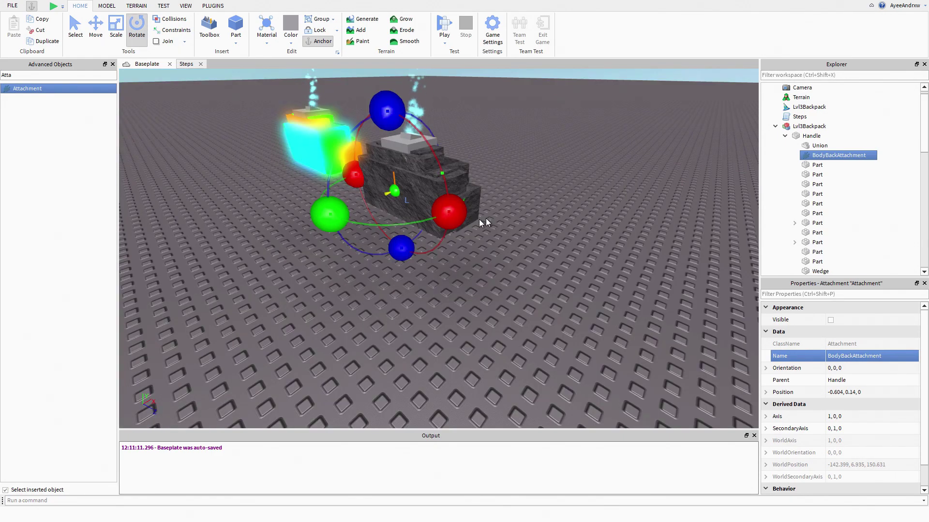
right_drag(329, 225, 398, 247)
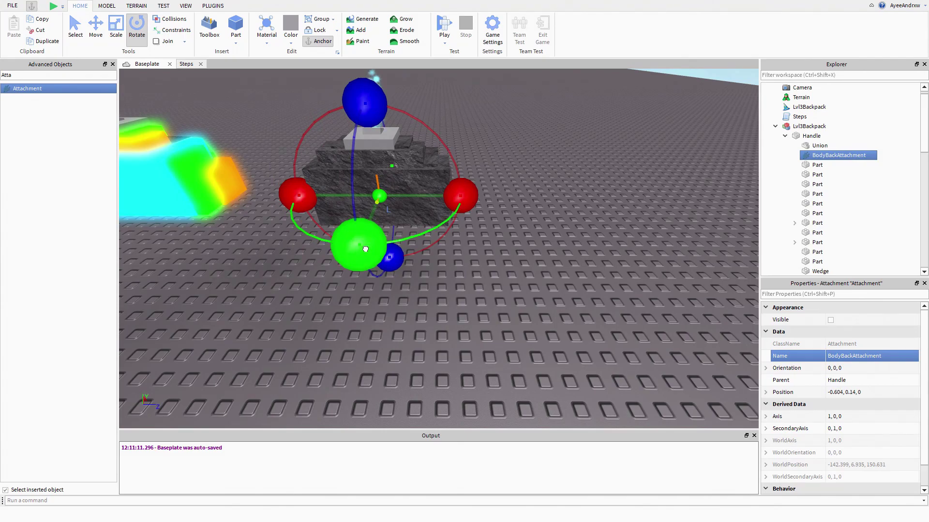
drag(365, 247, 579, 252)
right_drag(580, 290, 495, 205)
scroll(495, 205, up, 2)
Step: Move the Handle into the Lvl3Backpack accessory and delete the emptied Lvl3Backpack model
click(811, 136)
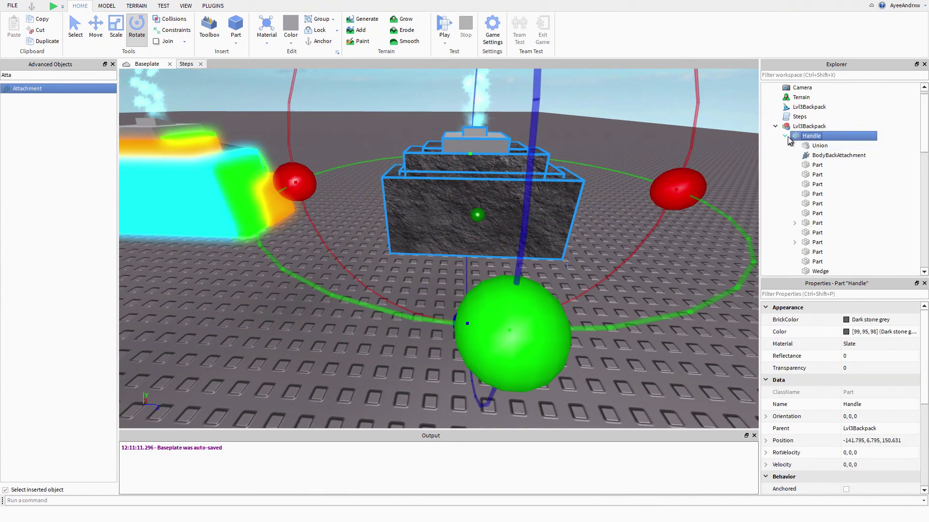
click(785, 136)
drag(812, 136, 809, 107)
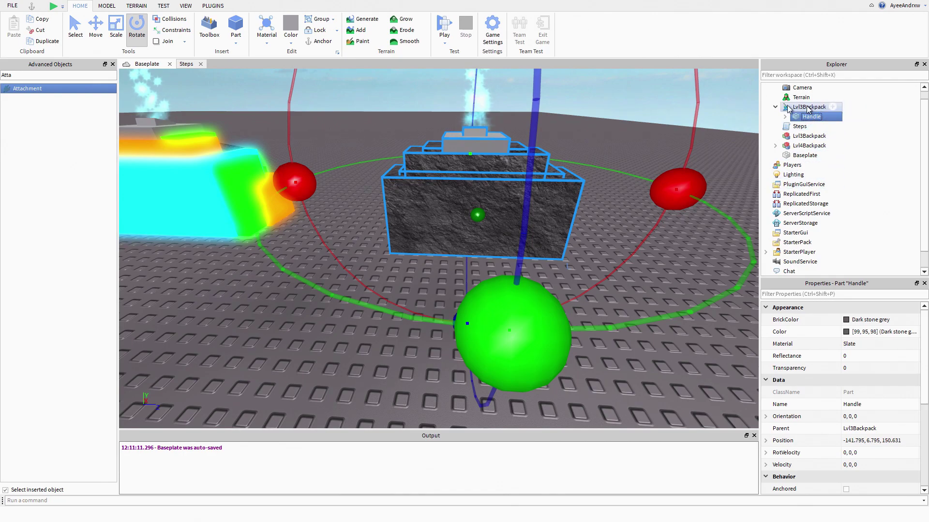
click(786, 137)
key(Delete)
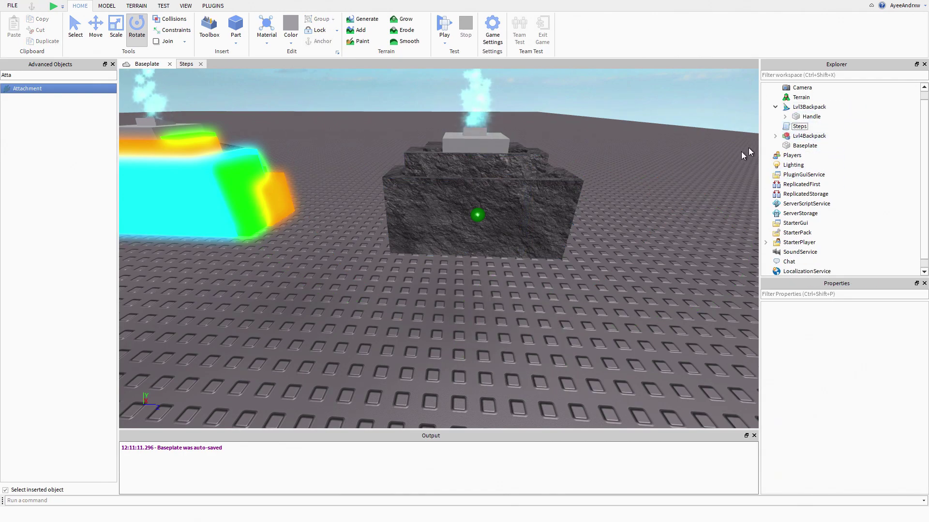
Step: Run and stop a brief play test, and move the Lvl3Backpack accessory and Lvl4Backpack model into ServerStorage
click(444, 27)
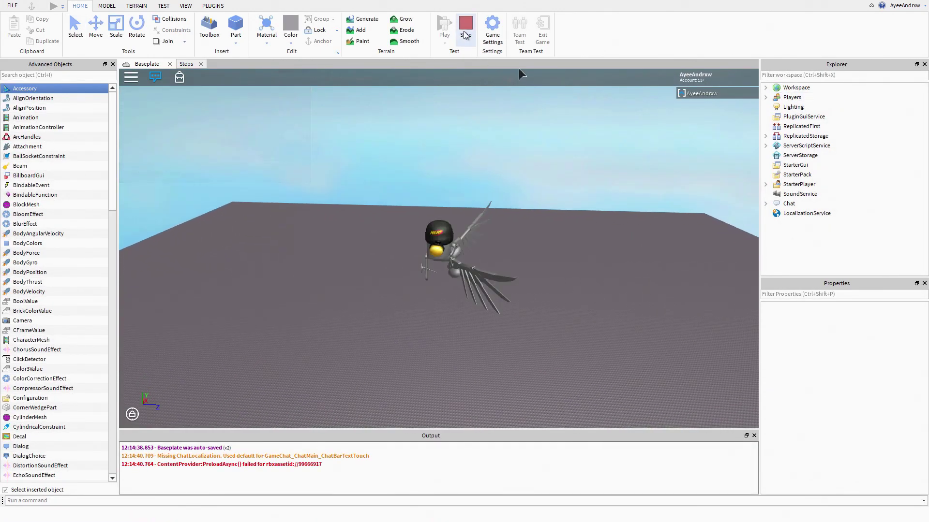
click(465, 32)
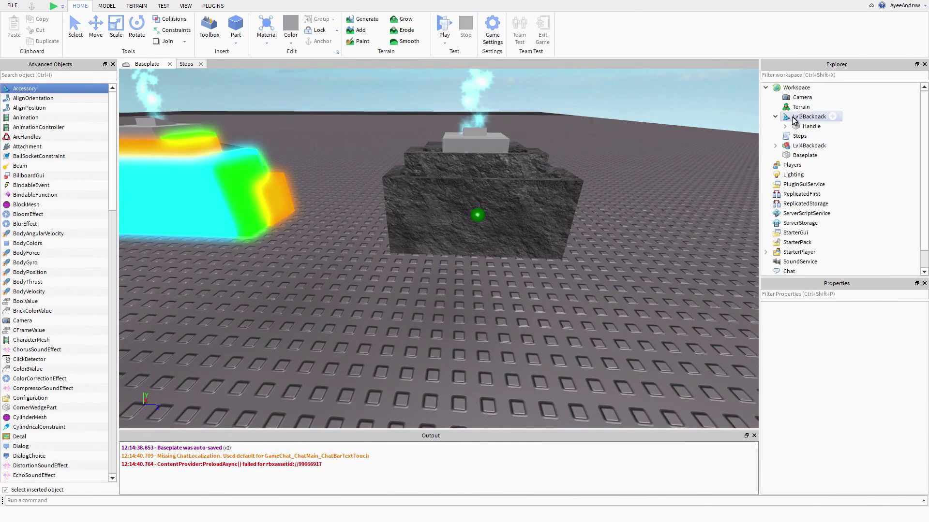
click(794, 121)
ctrl+click(808, 145)
drag(805, 118, 812, 223)
Step: Start a play test and move the Lvl3Backpack accessory from ServerStorage into the player's character in Workspace
click(444, 27)
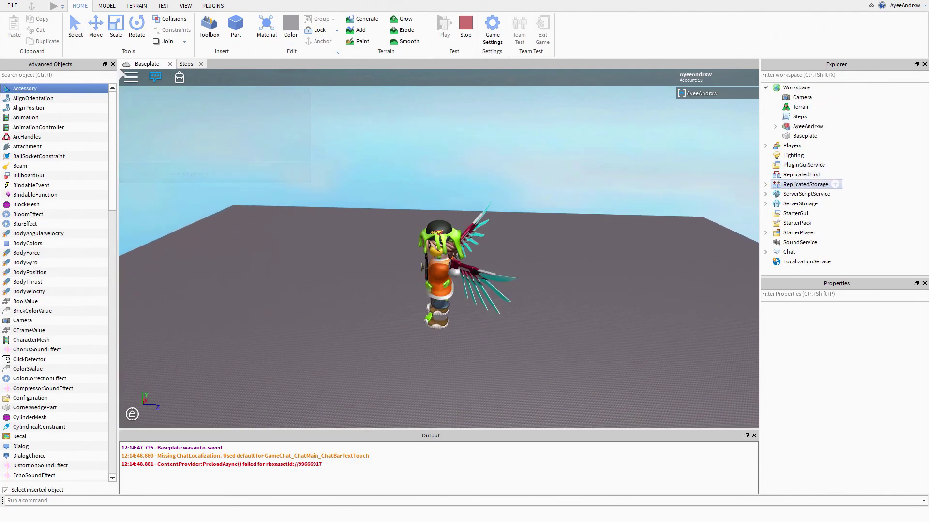
click(765, 204)
right_drag(537, 262, 495, 263)
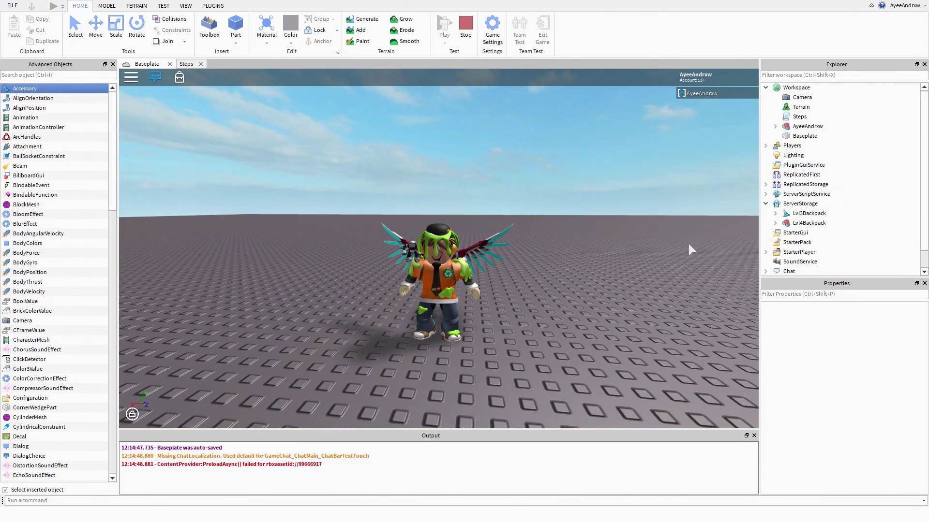
drag(820, 212, 828, 128)
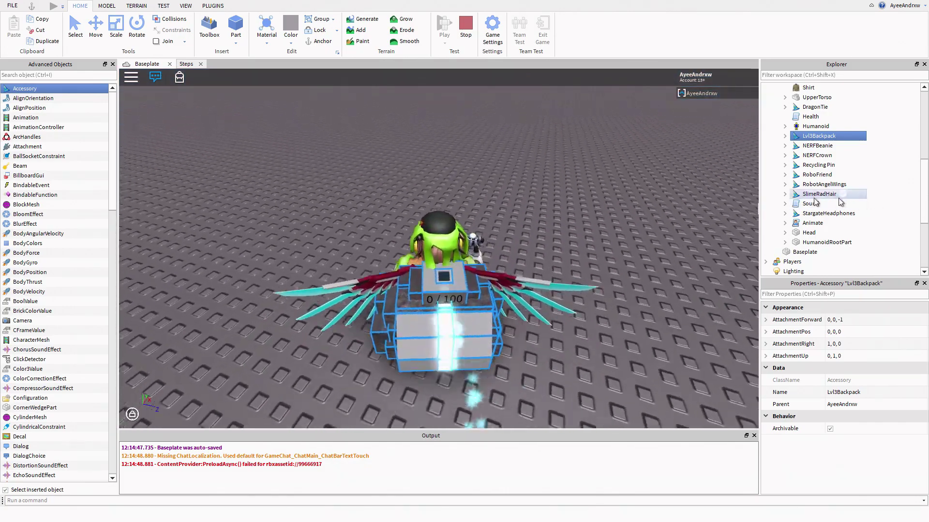
Step: Walk and jump with the character to check how the backpack sits on its back, and stop the play test
key(d)
click(622, 184)
right_drag(622, 184, 590, 176)
key(space)
key(space)
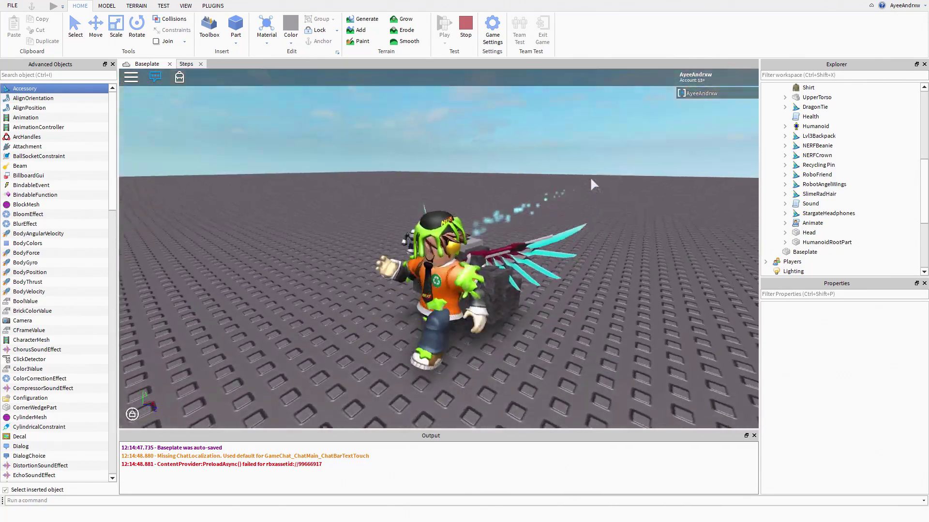
click(466, 27)
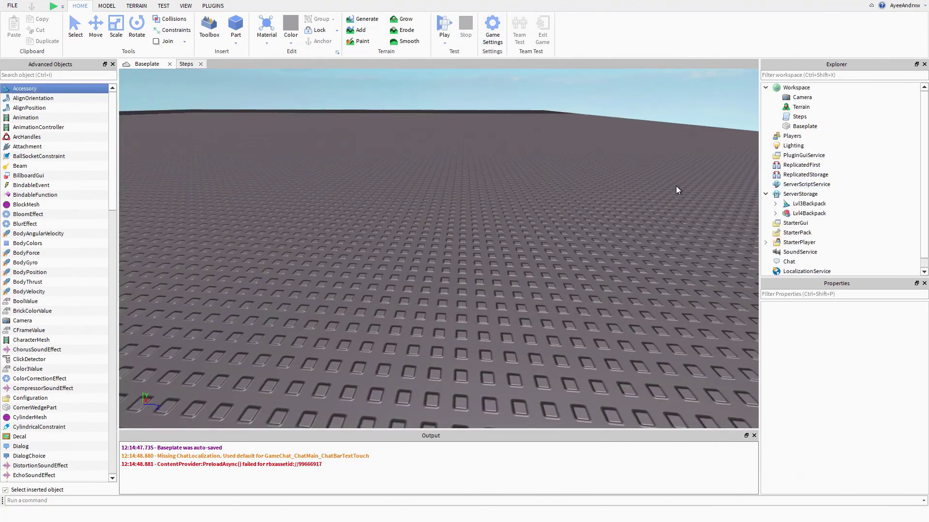
Step: Move the Lvl4Backpack model from ServerStorage back into Workspace and select its large cyan body part, the Handle
drag(809, 213, 809, 89)
click(541, 177)
scroll(441, 245, up, 3)
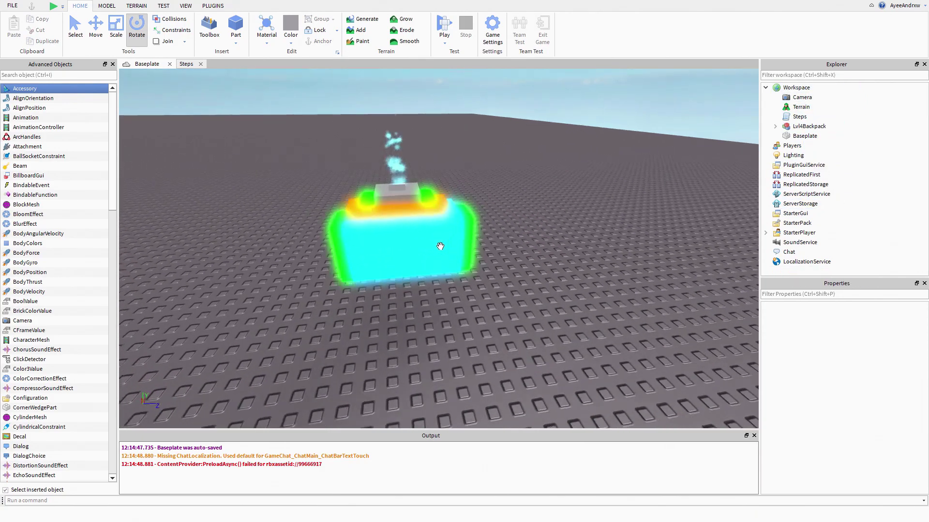
scroll(440, 246, up, 2)
right_drag(440, 246, 441, 256)
click(501, 274)
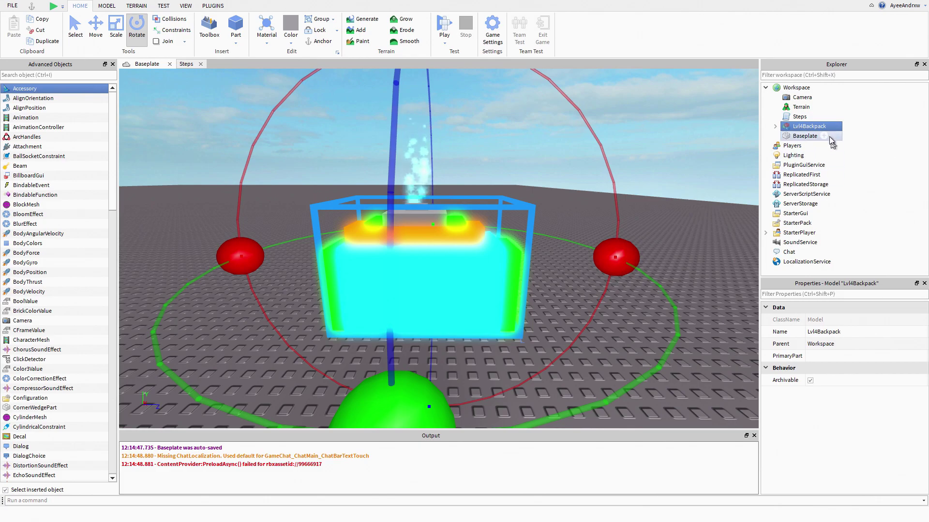
click(555, 248)
click(431, 282)
Step: Place the Union and all the other parts and wedges of Lvl4Backpack inside its Handle
click(810, 136)
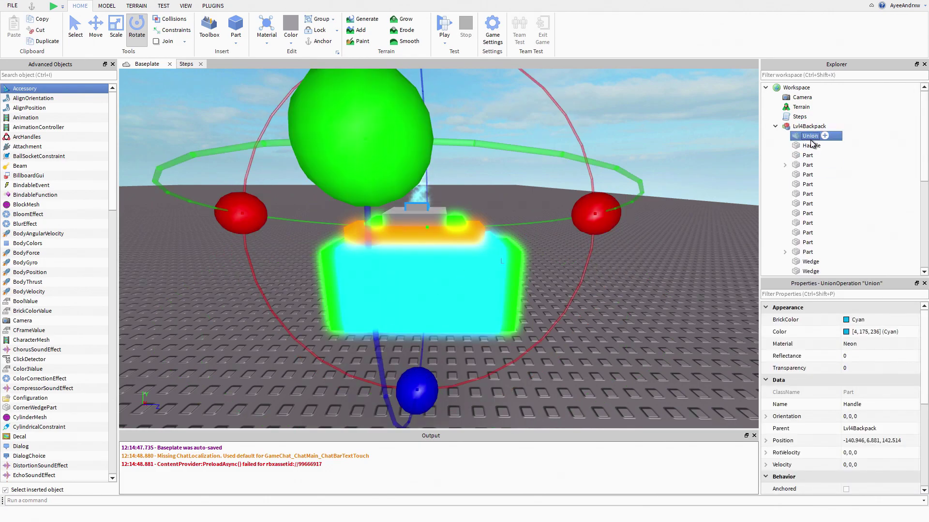
scroll(823, 160, down, 3)
shift+click(810, 216)
scroll(819, 145, up, 2)
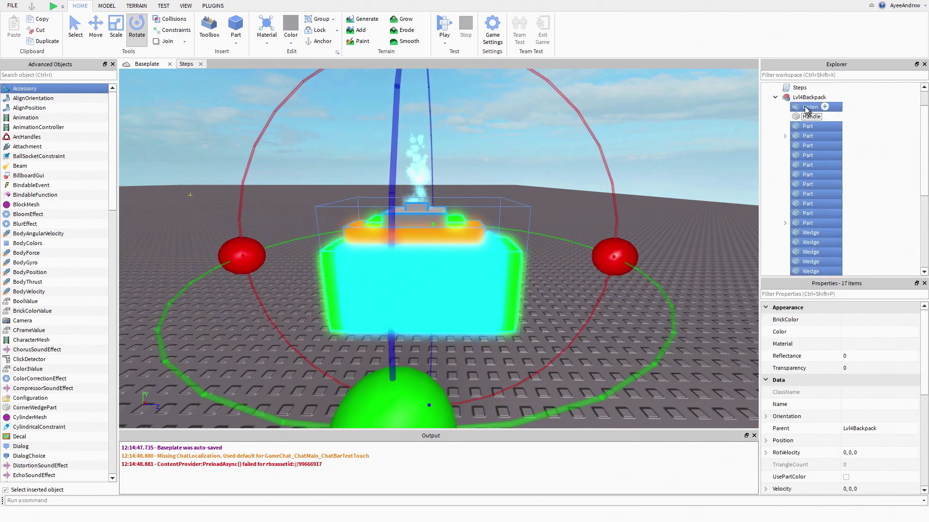
drag(818, 133, 812, 116)
Step: Weld the Union, parts and wedges to the Lvl4Backpack's Handle with the new Weld plugin tool
shift+click(814, 136)
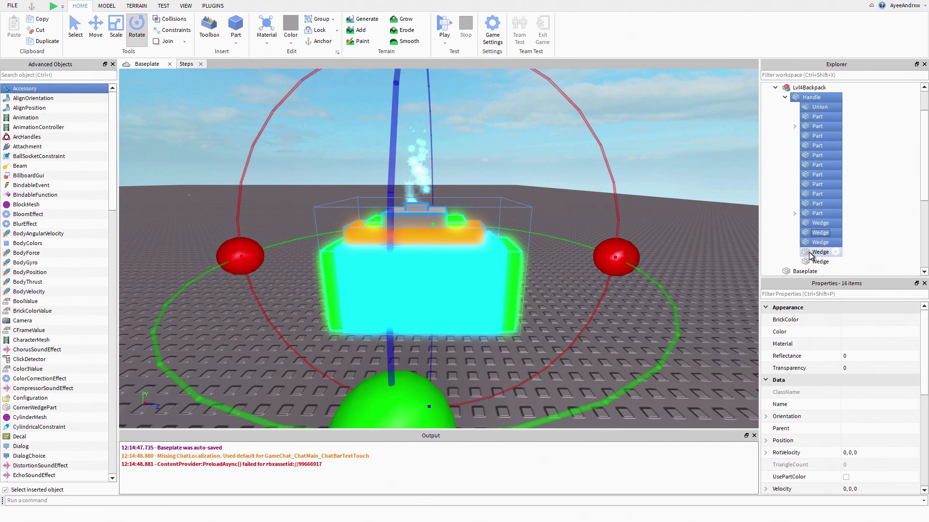
click(212, 5)
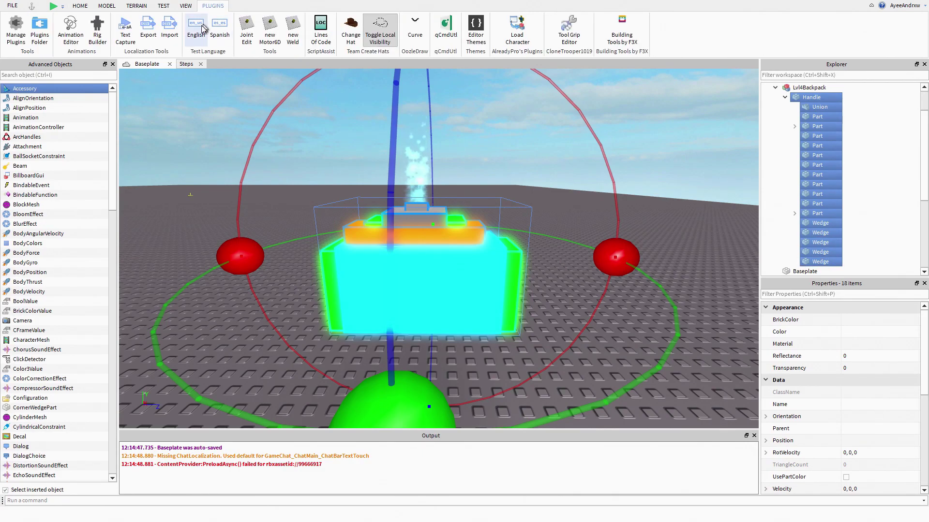
click(293, 37)
scroll(859, 175, up, 5)
click(798, 136)
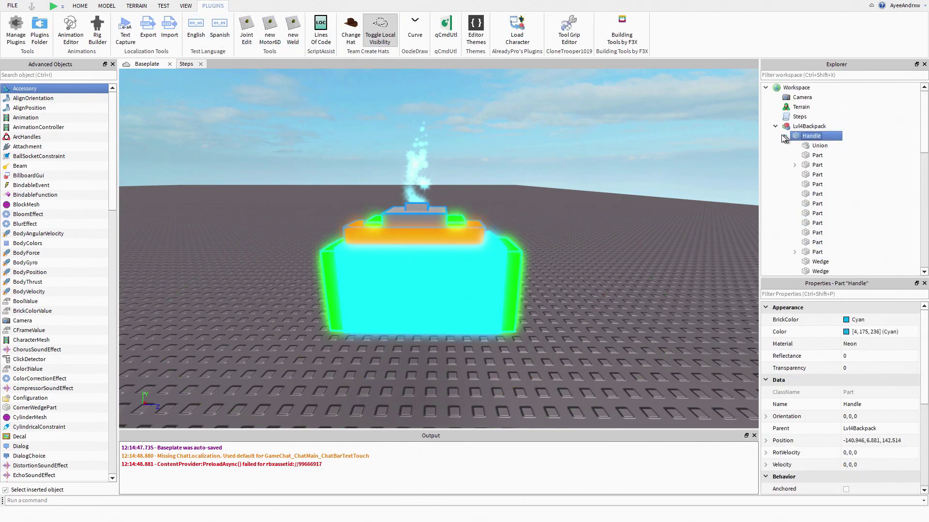
click(784, 137)
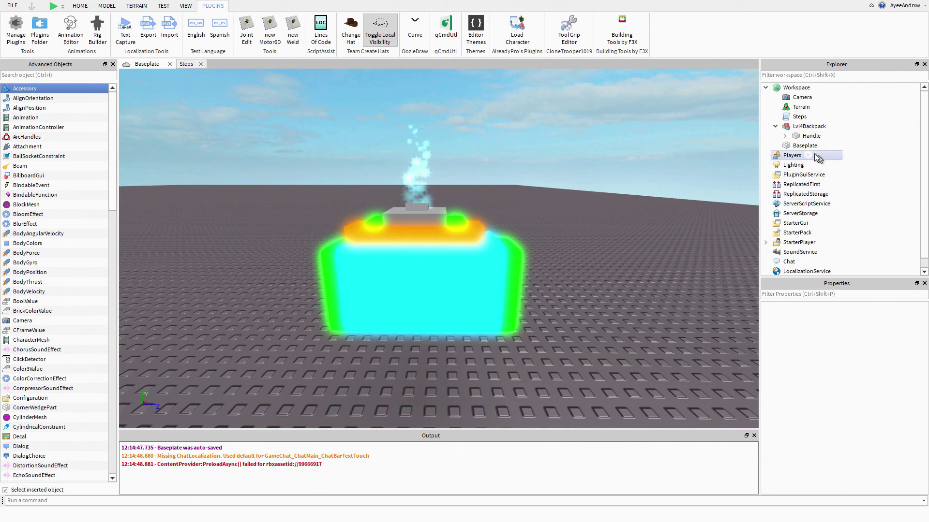
Step: Check the instructions in the Steps script and insert an Attachment into the Lvl4Backpack's Handle
double_click(799, 116)
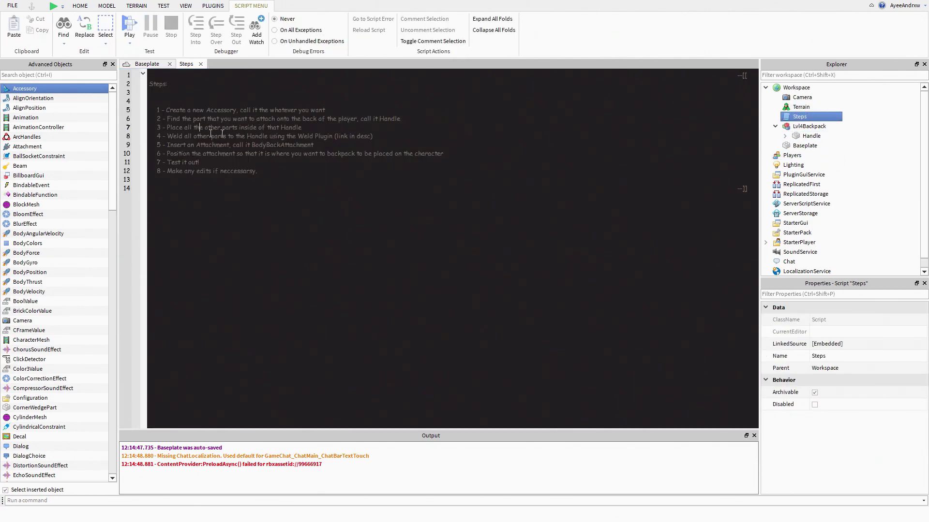
click(201, 64)
click(811, 136)
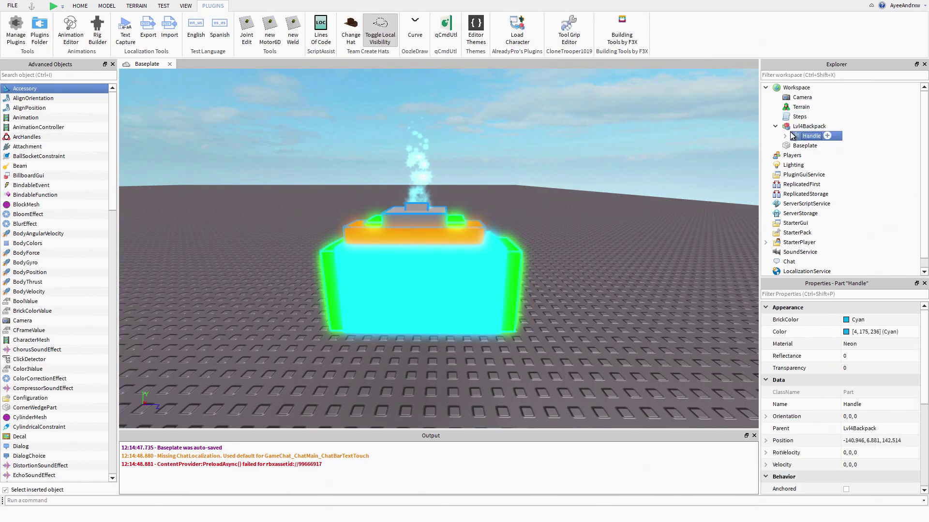
click(36, 76)
text(Atta)
click(31, 89)
Step: Rename the new attachment in the Lvl4Backpack's Handle as BodyBackAttachment
click(873, 355)
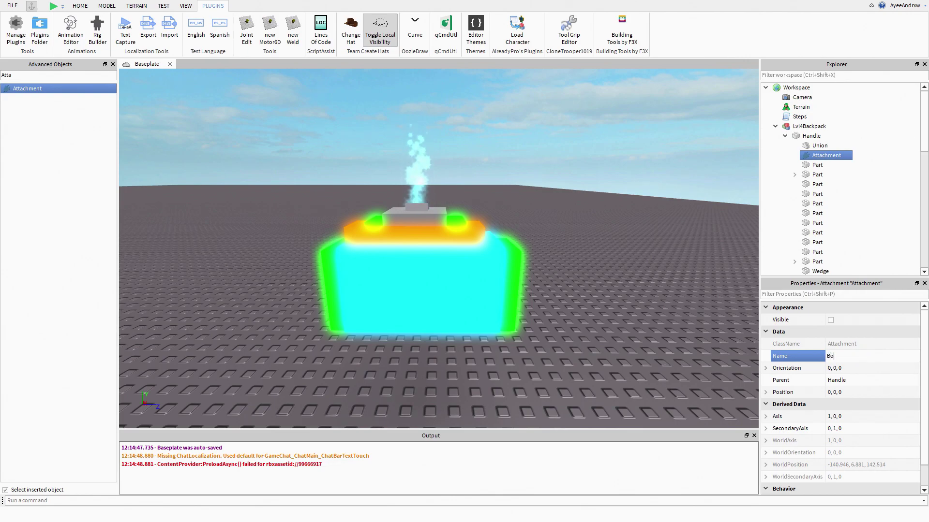
text(BodyBackAttachmen)
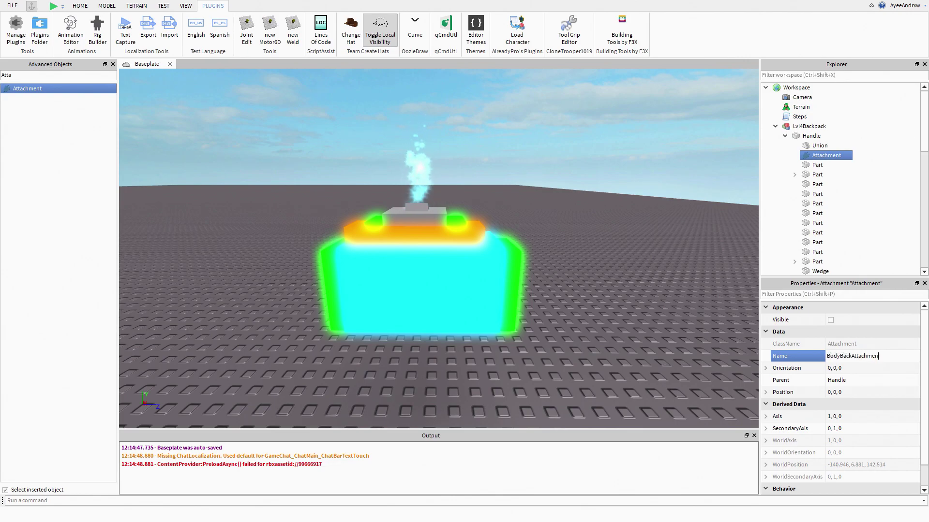
text(t)
key(Return)
Step: Move the Lvl4Backpack's BodyBackAttachment out to the cyan front face, to position about -0.911, 0, 0
right_drag(587, 271, 483, 271)
click(80, 6)
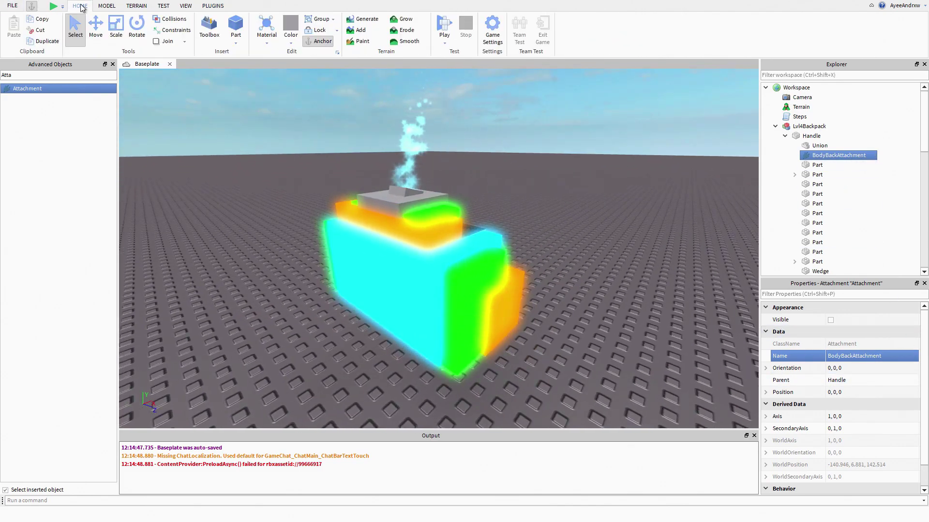
click(96, 28)
right_drag(396, 164, 348, 271)
drag(369, 272, 303, 288)
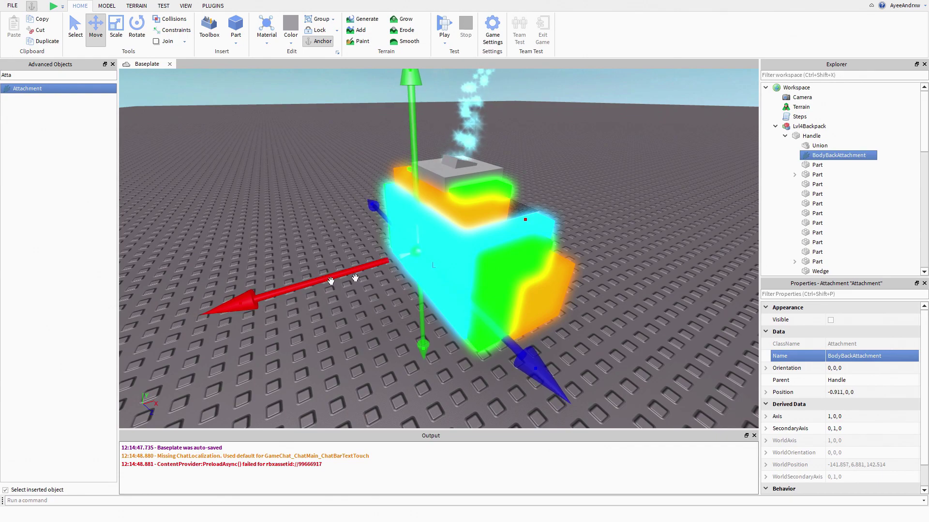
scroll(415, 261, up, 5)
right_drag(414, 263, 414, 233)
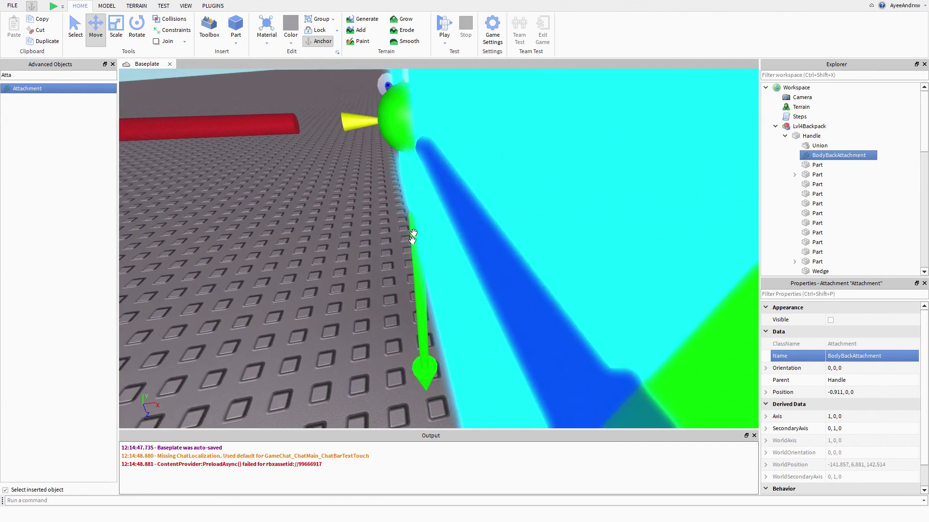
scroll(412, 235, down, 10)
Step: Rotate the Lvl4Backpack's BodyBackAttachment 180 degrees about the vertical axis
click(137, 27)
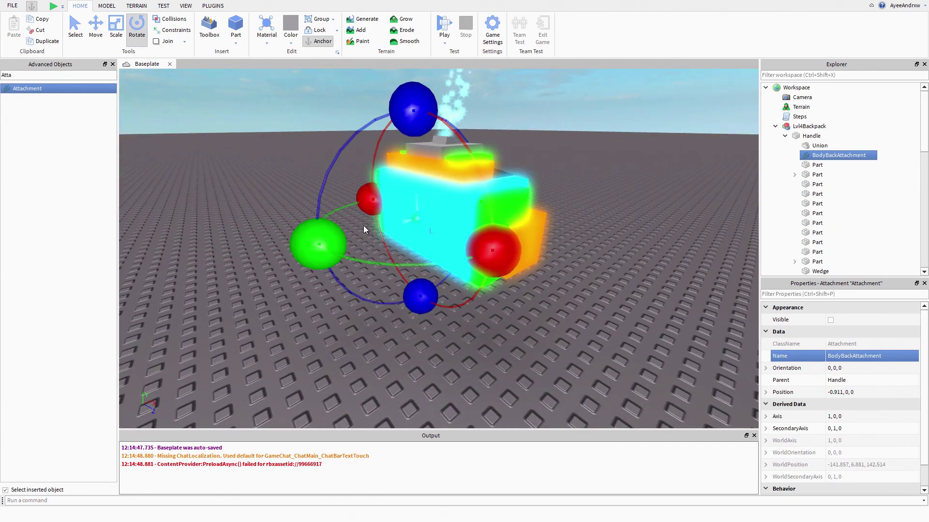
drag(319, 244, 600, 136)
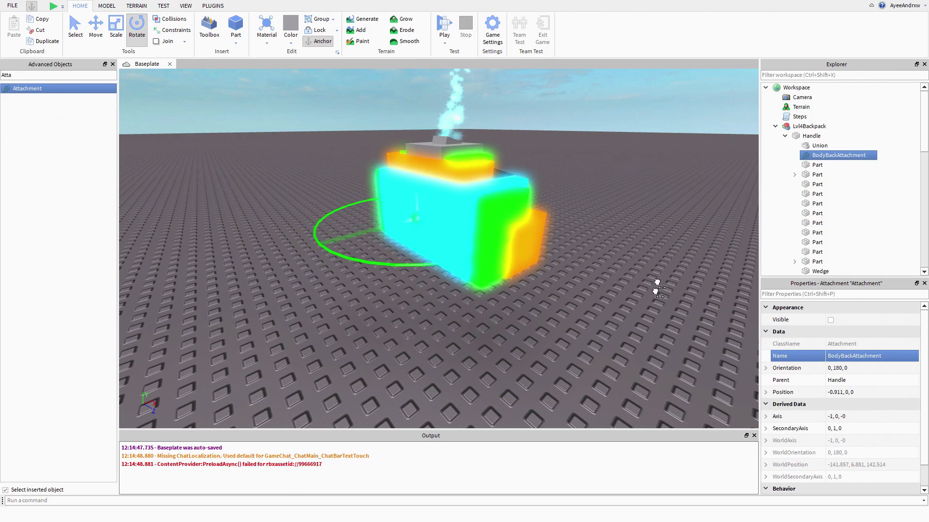
click(613, 357)
Step: Move the Handle out of the Lvl4Backpack model into Workspace and insert a new Accessory into the Handle
double_click(801, 138)
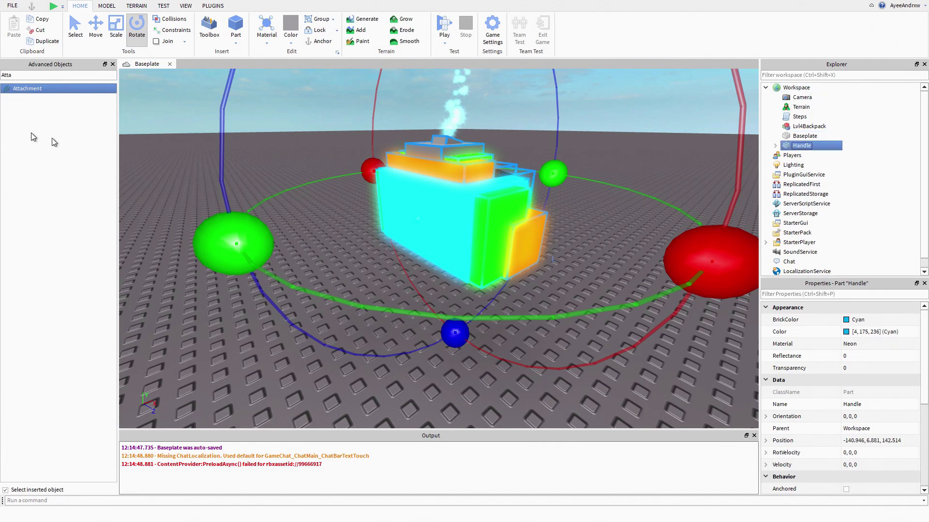
key(BackSpace)
key(BackSpace)
key(BackSpace)
key(BackSpace)
text(Acc)
key(Return)
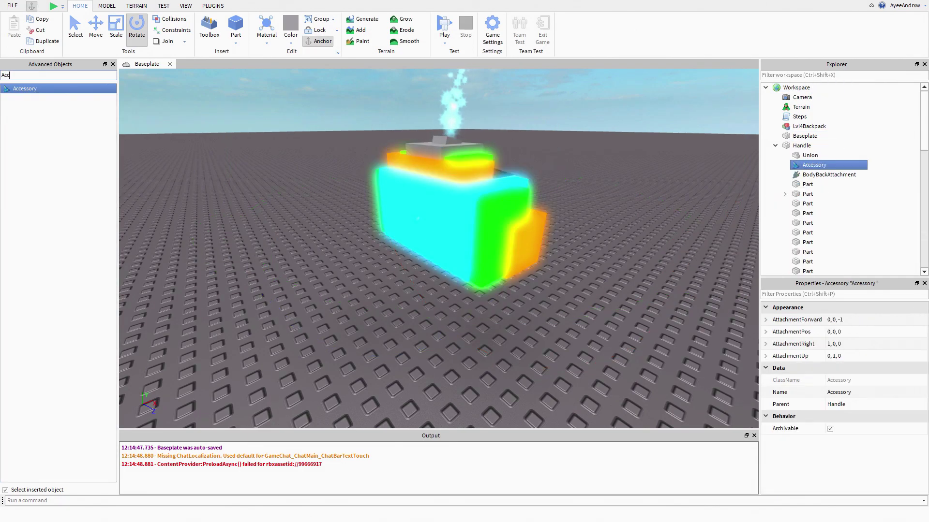
Step: Move the Accessory out to Workspace with the Handle inside it, and rename the Accessory as Lvl4Backpack
drag(799, 165, 813, 117)
right_click(803, 116)
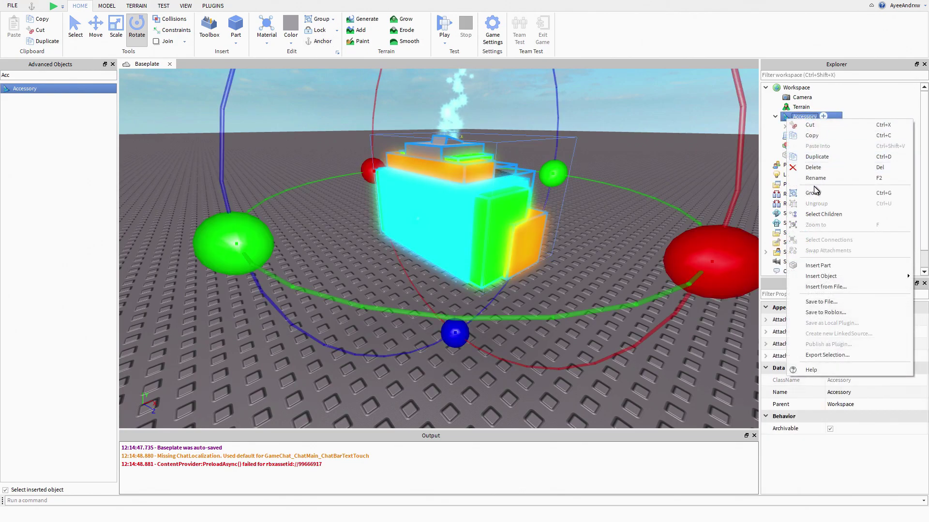
click(816, 184)
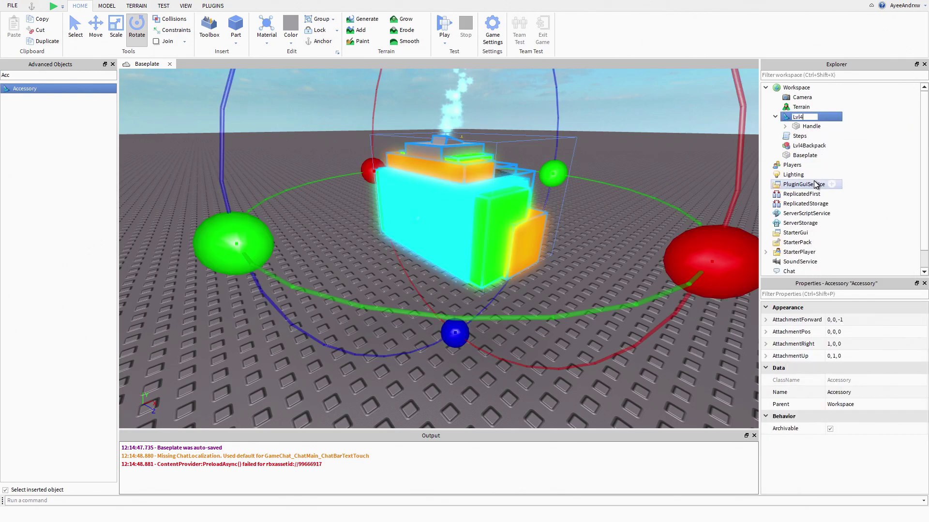
text(Lvl4Backpack)
key(Return)
Step: Delete the leftover Lvl4Backpack model from Workspace and move the Lvl4Backpack accessory into ServerStorage
click(810, 146)
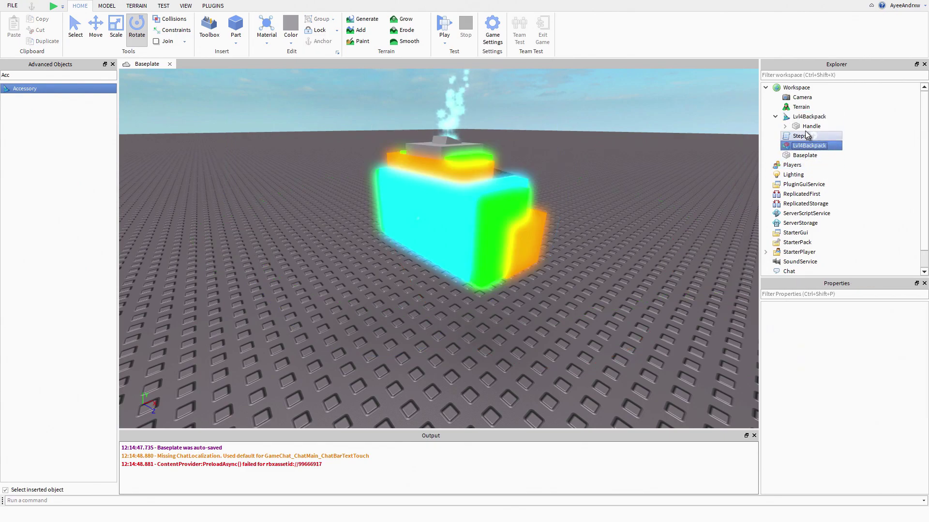
key(Delete)
drag(809, 116, 832, 213)
Step: Playtest the place, move the Lvl4Backpack accessory from ServerStorage into the character to check its fit, and end the test
key(F5)
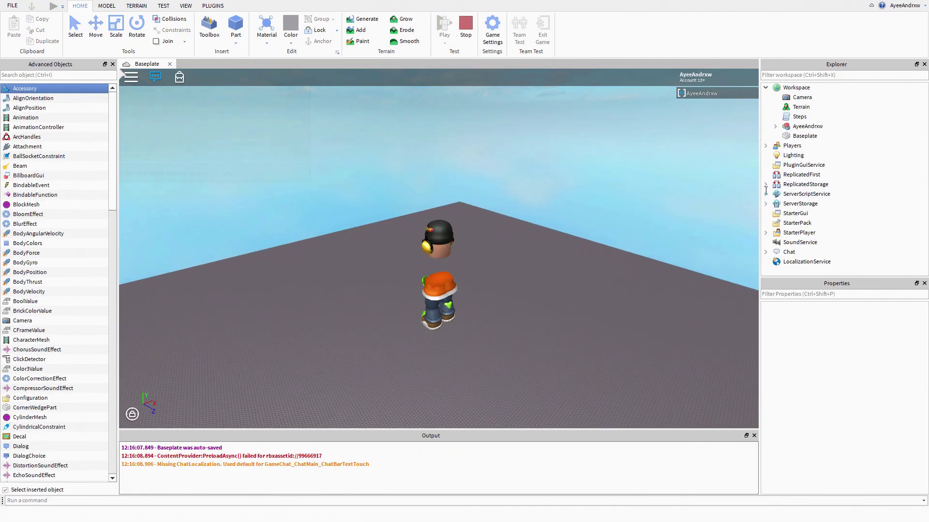
drag(817, 213, 807, 126)
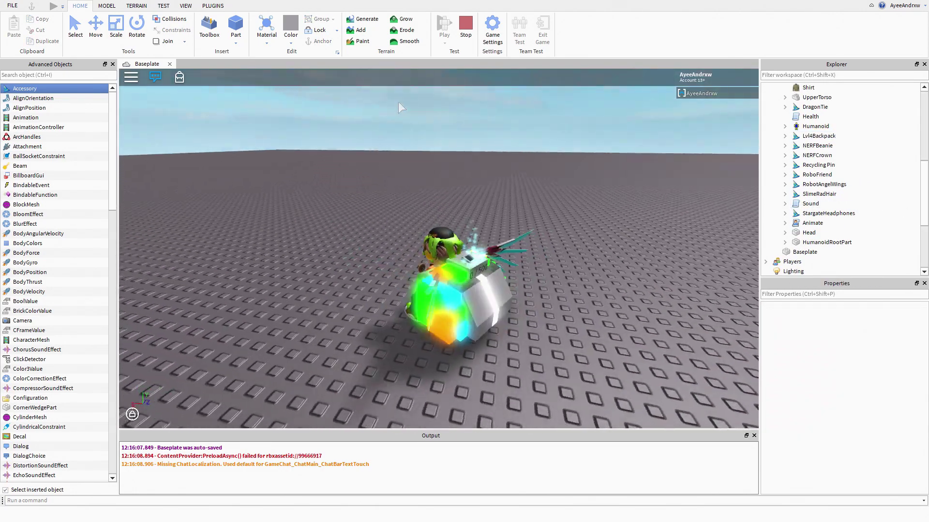
click(463, 22)
Step: Insert a new Script into ServerStorage
click(801, 194)
key(ctrl+4)
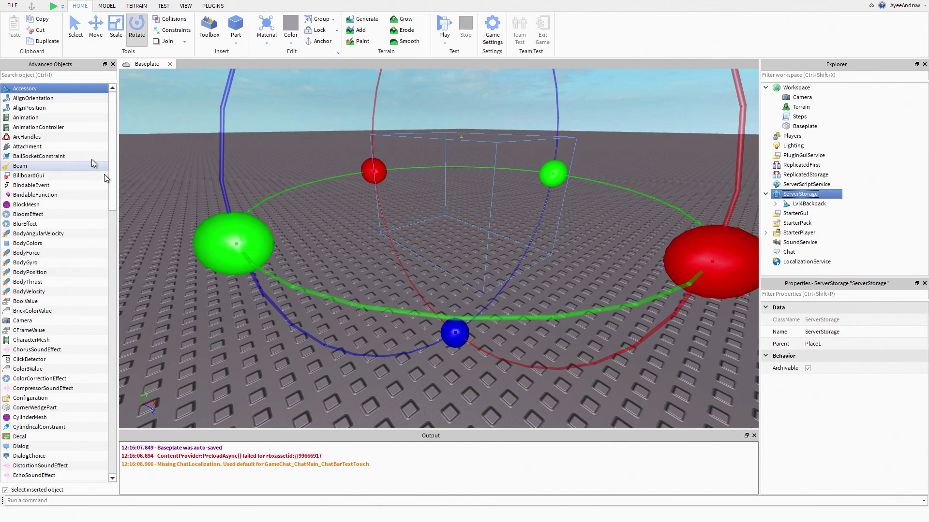
text(Scr)
click(82, 85)
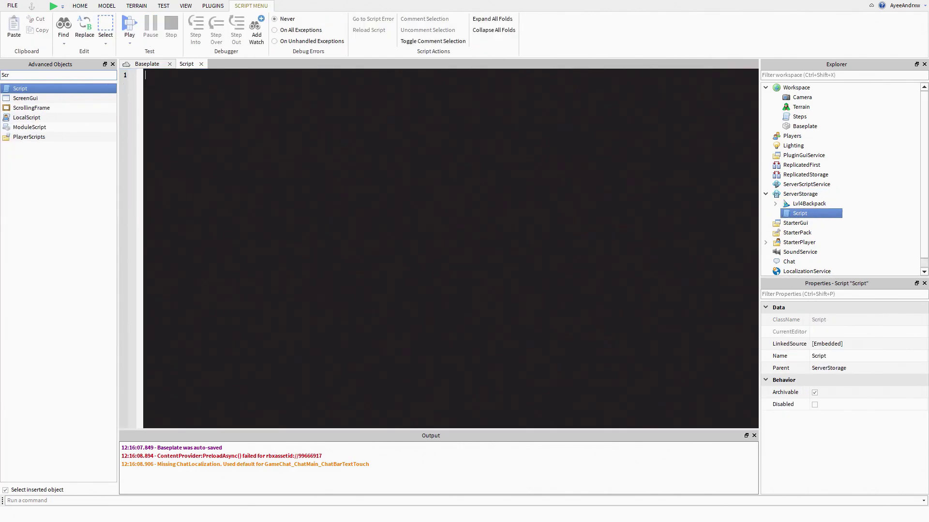
Step: Connect game.Players.PlayerAdded to a function(Player), and inside it connect Player.CharacterAdded to a function(Character)
text(game.Players.Pl)
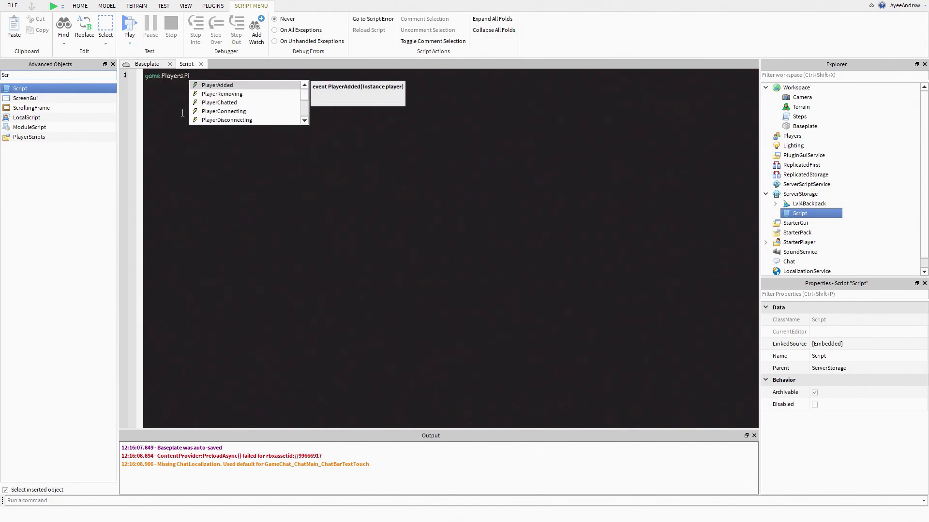
key(Tab)
text(:Connect(function(Player))
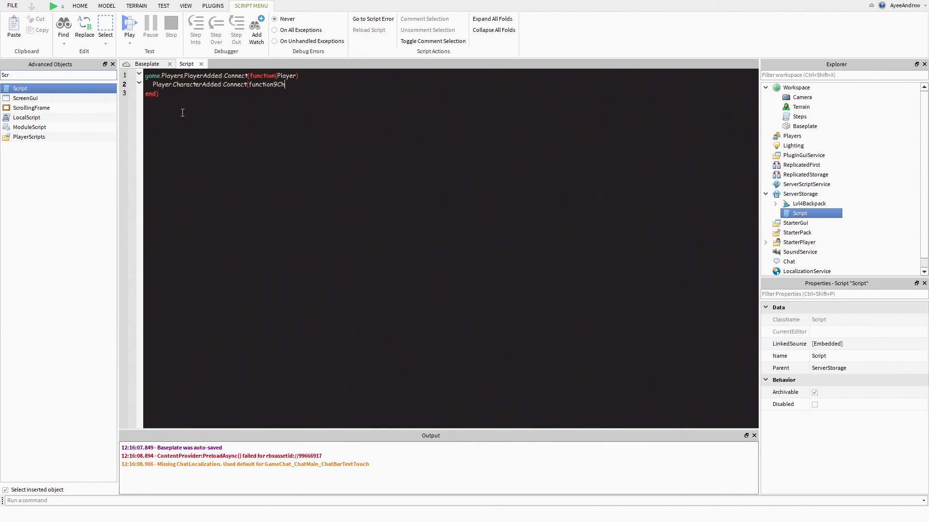
text((Character)
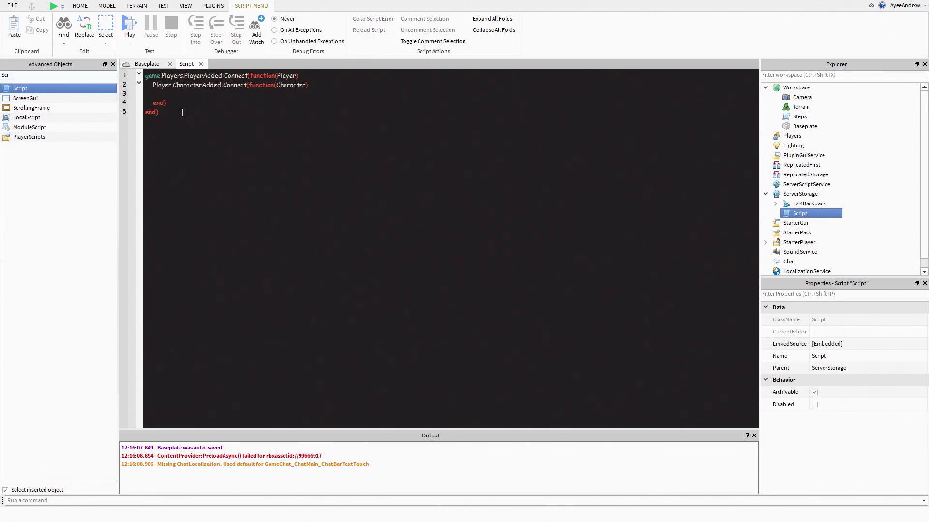
Step: In the CharacterAdded function, define local Backpack = script.Parent.Lvl4Backpack:Clone() and set Backpack.Parent = Character
text(l)
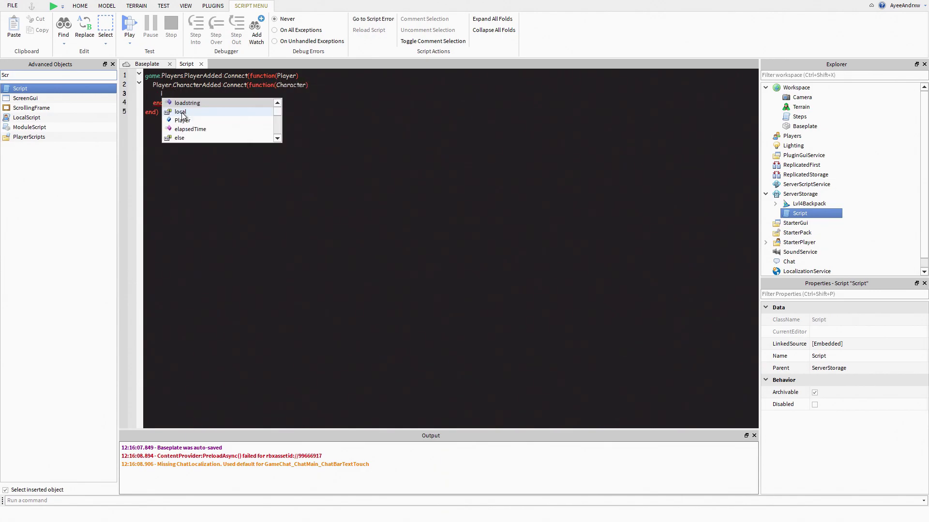
text(ocal Backpack = script)
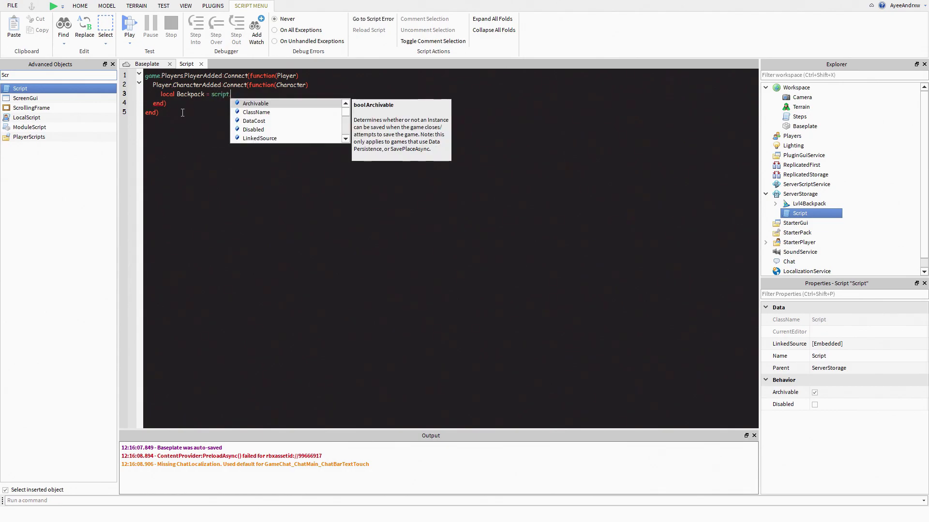
text(.Parent)
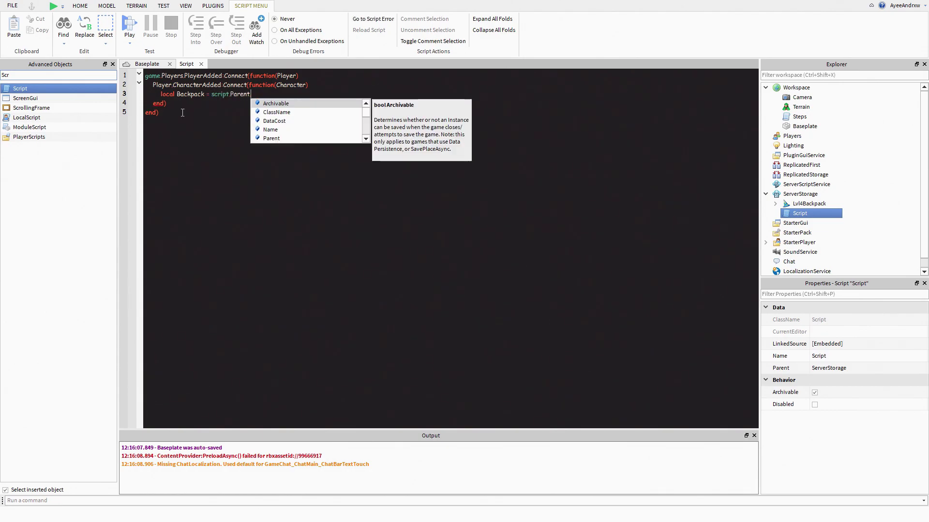
text(.Back)
key(Tab)
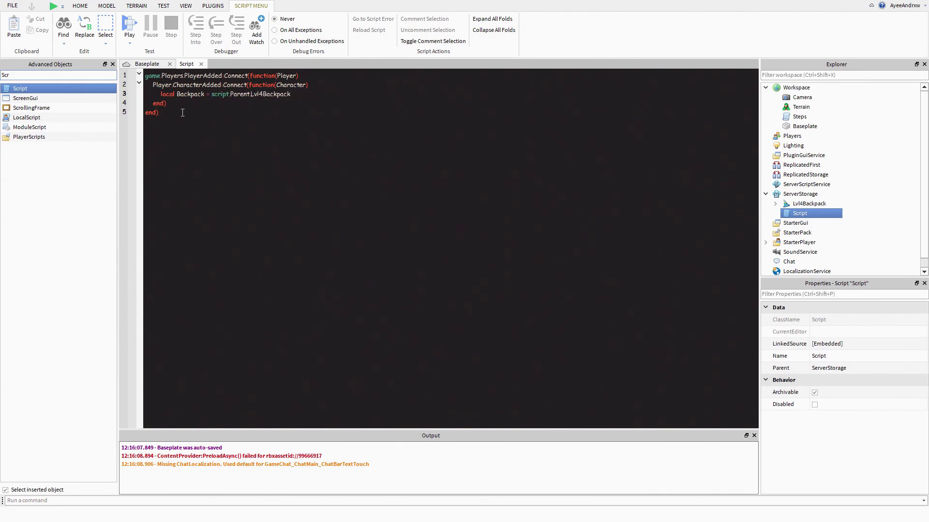
text(:Cl)
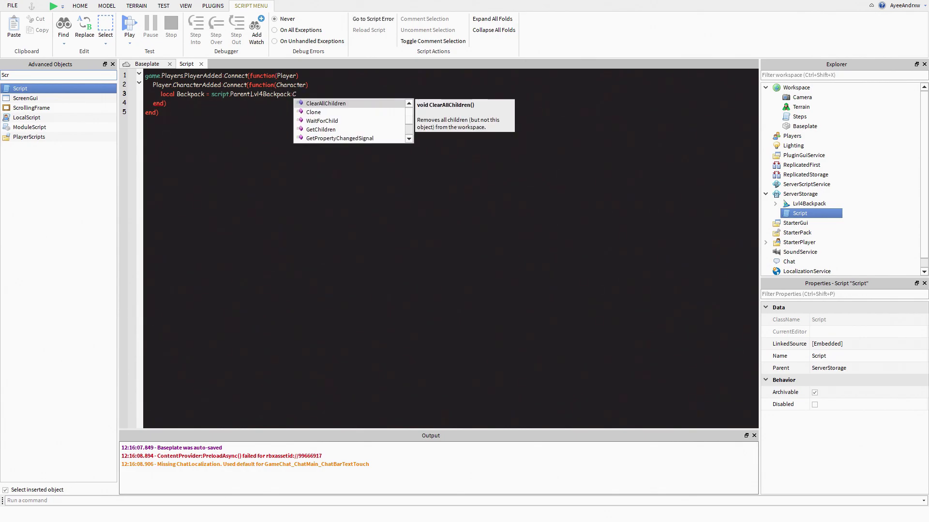
key(Tab)
key(Return)
text(Backpack.Parent = Character)
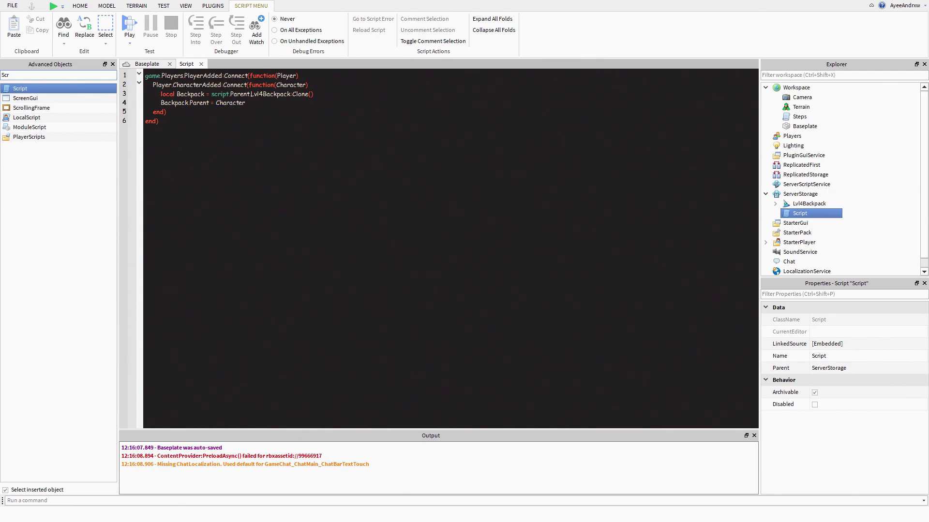
Step: Playtest the place with the Script in ServerStorage, check the character's back, and stop the test
key(F5)
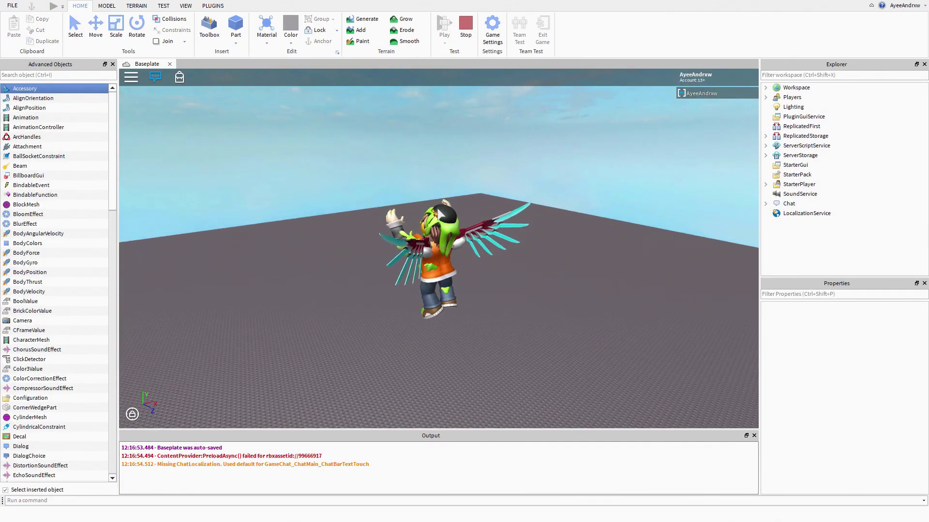
key(d)
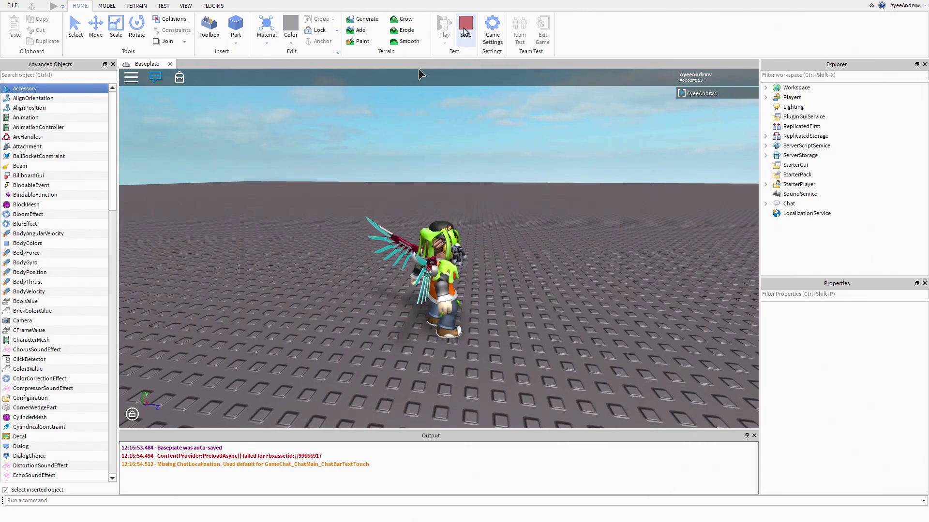
click(465, 27)
Step: Try moving only the Script into Workspace, and run and stop a playtest
drag(797, 216, 799, 89)
key(F5)
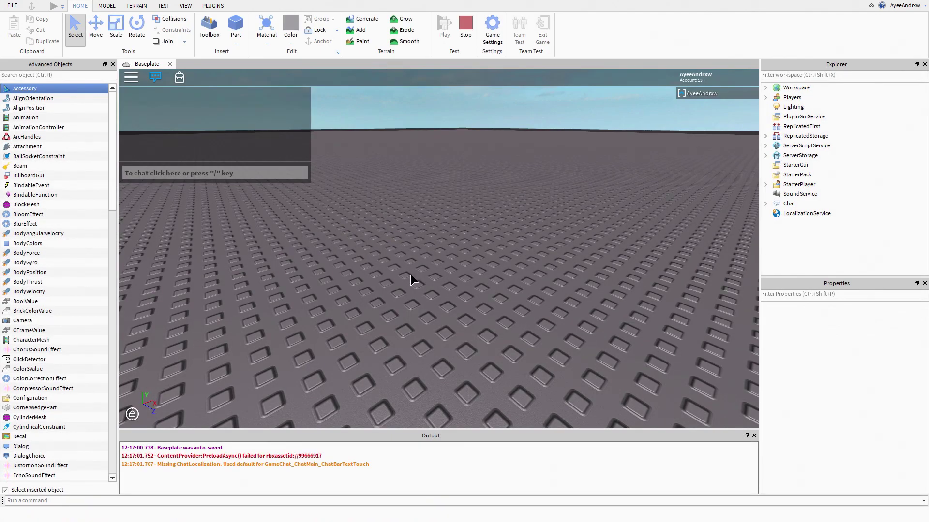
click(466, 30)
Step: Move the Script and the Lvl4Backpack accessory together into ServerScriptService
drag(799, 116, 803, 185)
ctrl+click(795, 207)
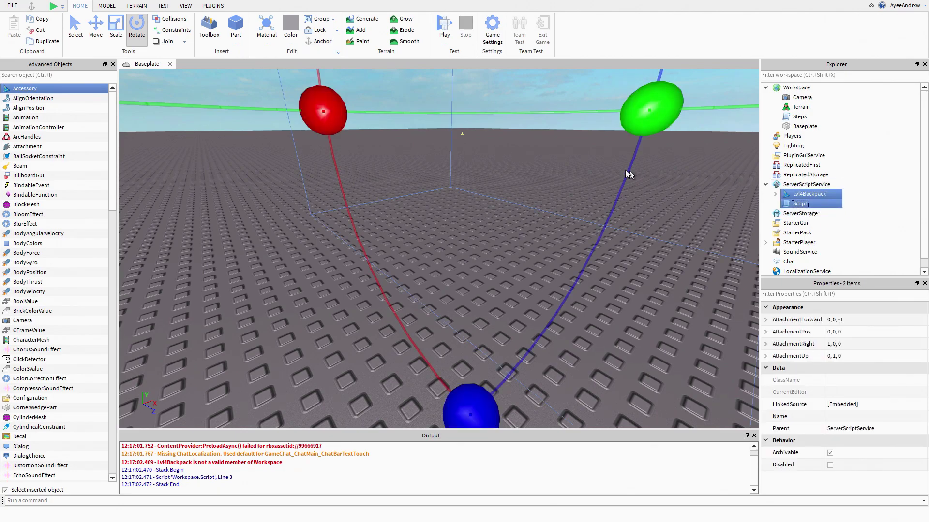
click(626, 174)
scroll(619, 164, up, 1)
Step: Playtest the place, view the backpack on the character, and reset the character to test the respawn
click(443, 20)
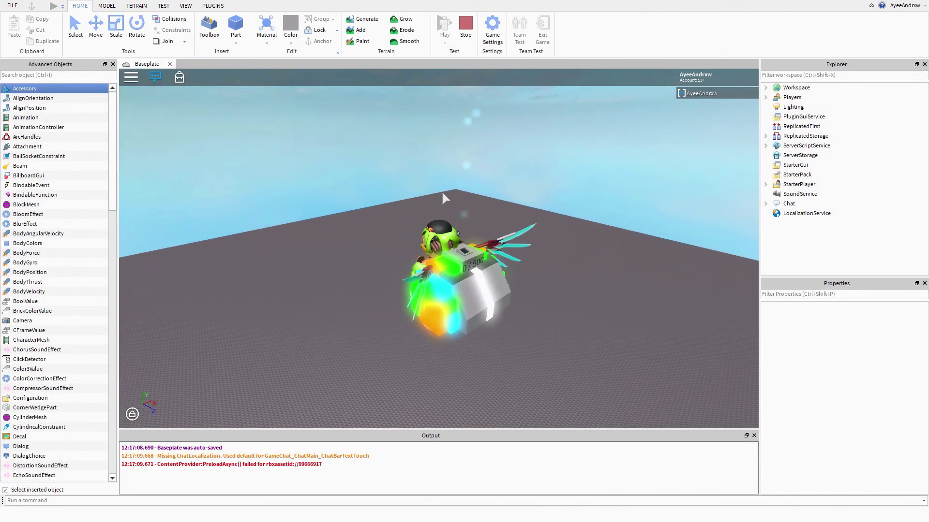
right_drag(443, 193, 442, 192)
key(Escape)
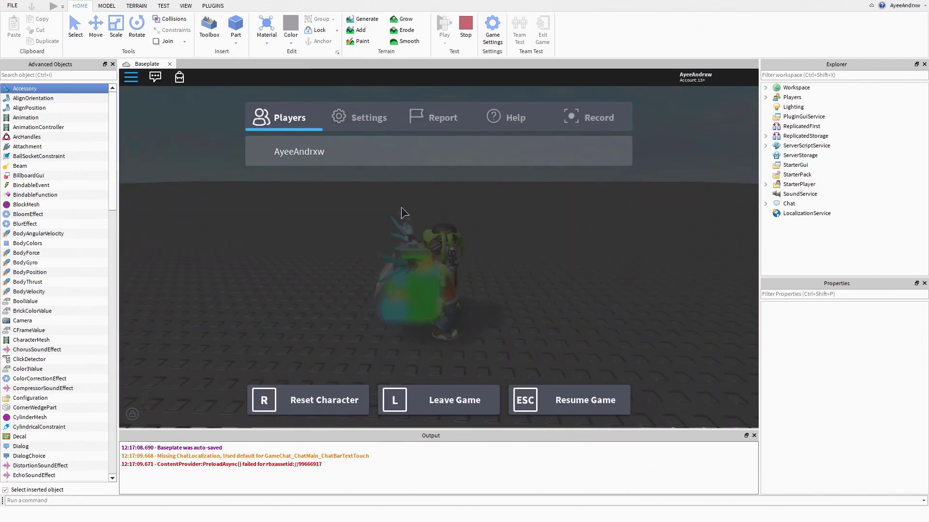
key(r)
key(Return)
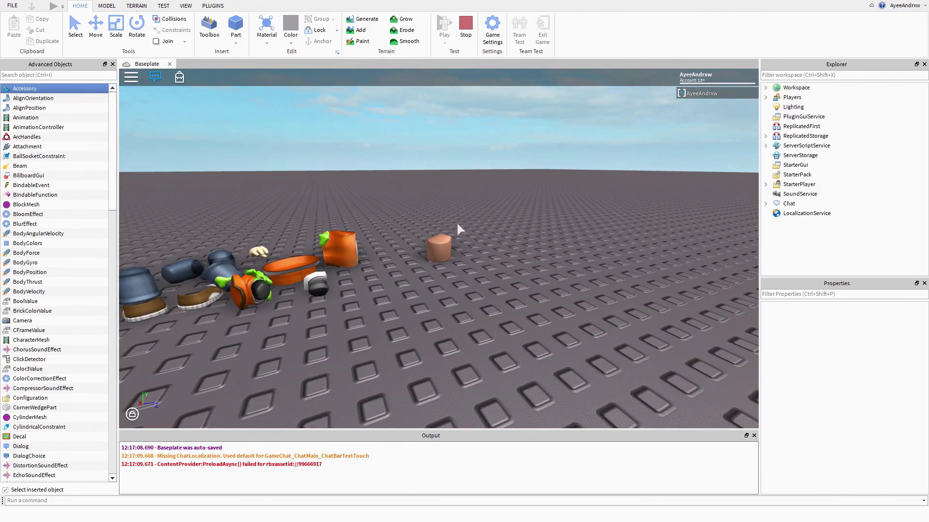